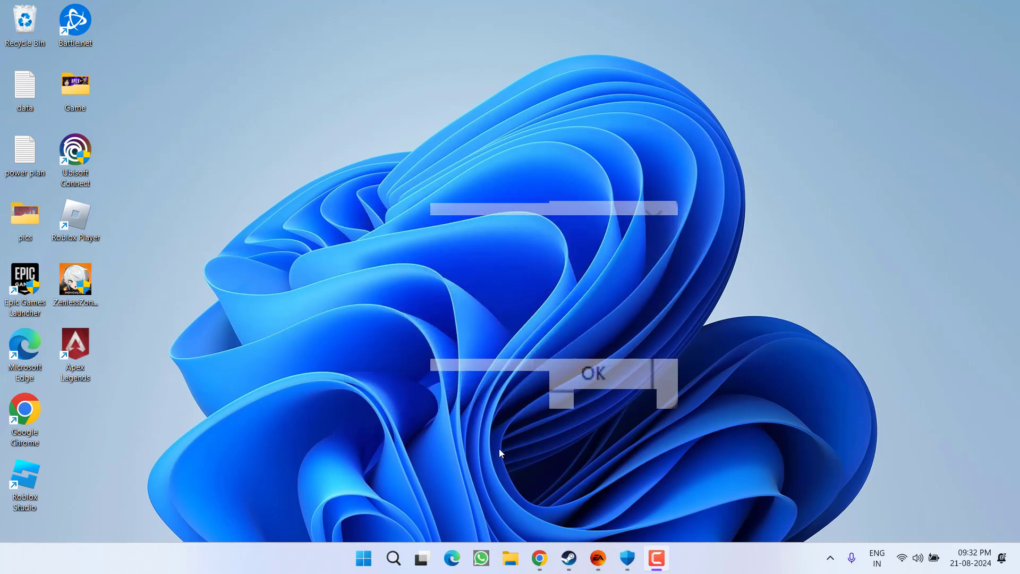
Bring up Chrome showing the Blitz overlays page, then minimize it to the desktop
{"action": "left_click", "coordinate": [540, 558]}
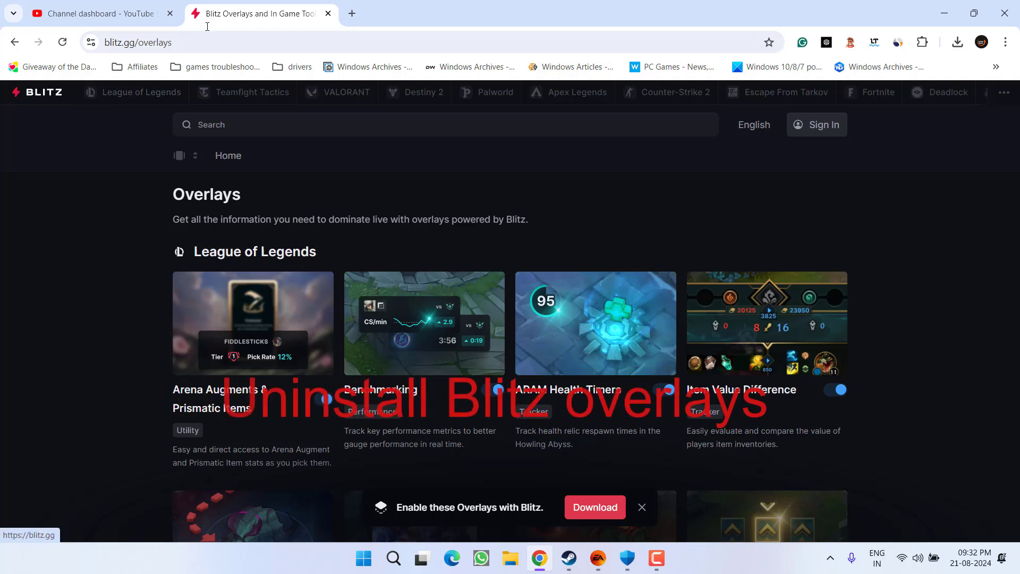
{"action": "left_click", "coordinate": [943, 13]}
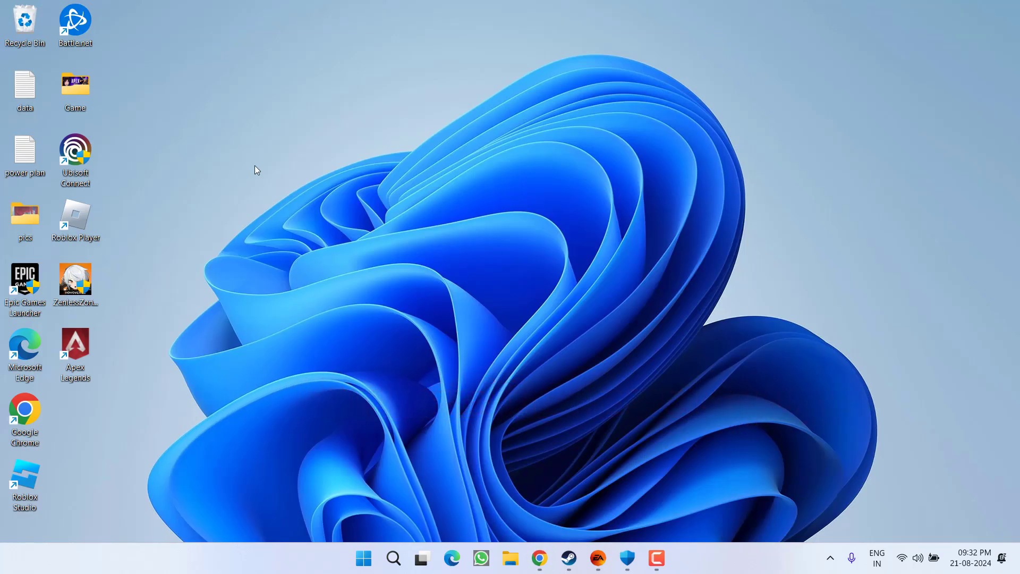
Check the Apex Legends update notice in the EA app, then minimize EA and Steam
{"action": "left_click", "coordinate": [569, 559]}
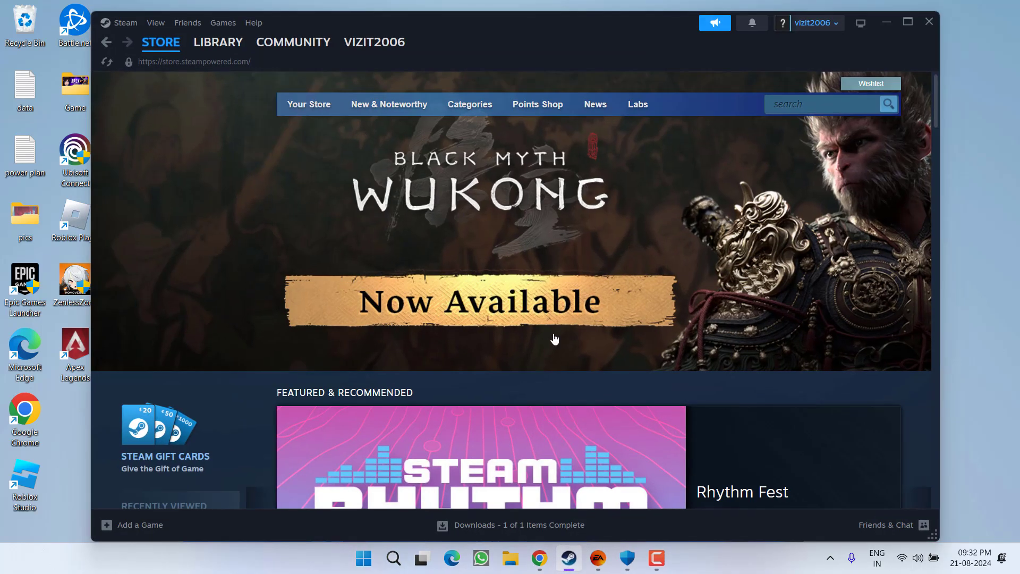
{"action": "left_click", "coordinate": [598, 559]}
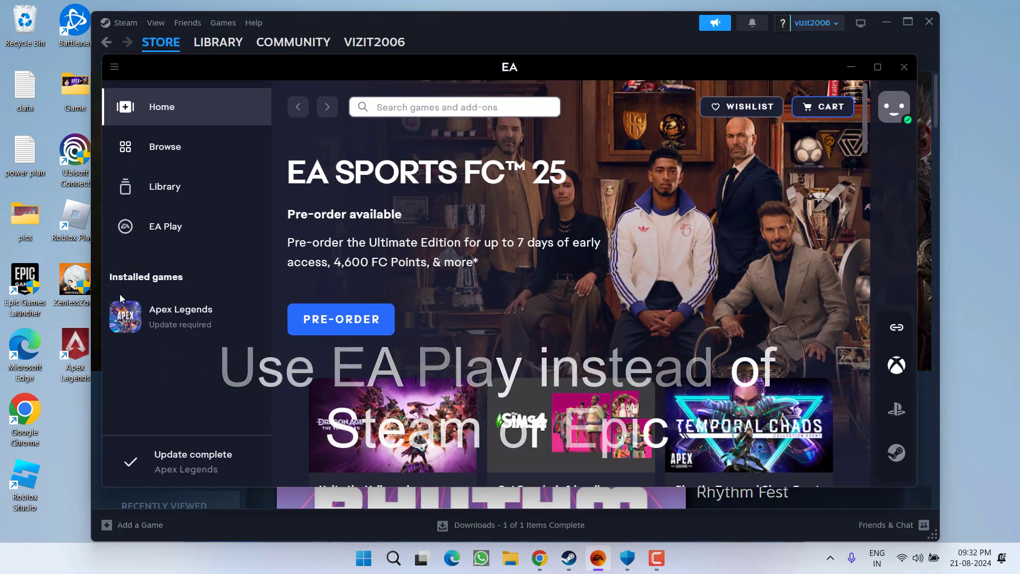
{"action": "left_click", "coordinate": [195, 323]}
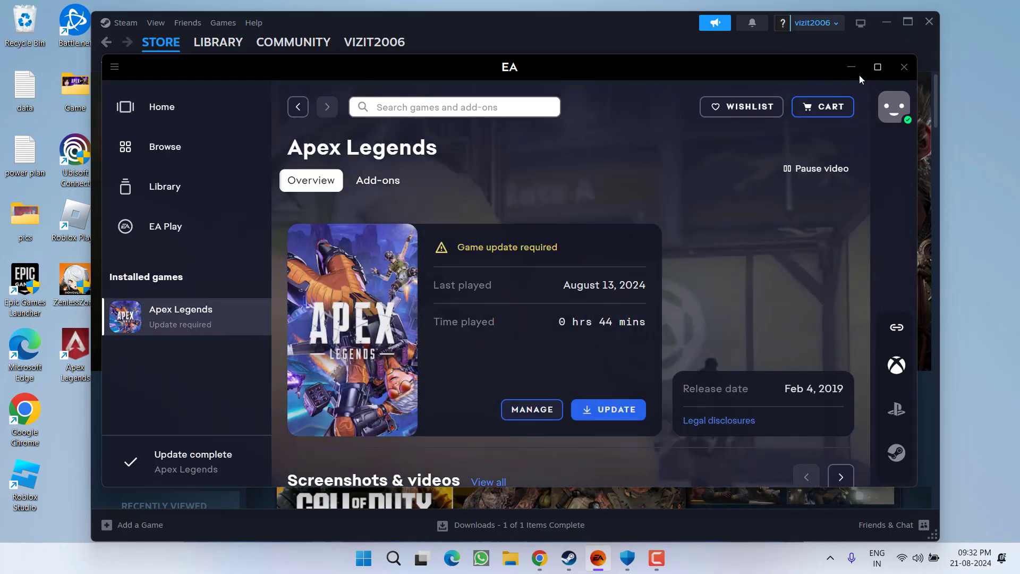
{"action": "left_click", "coordinate": [851, 67]}
{"action": "left_click", "coordinate": [885, 22]}
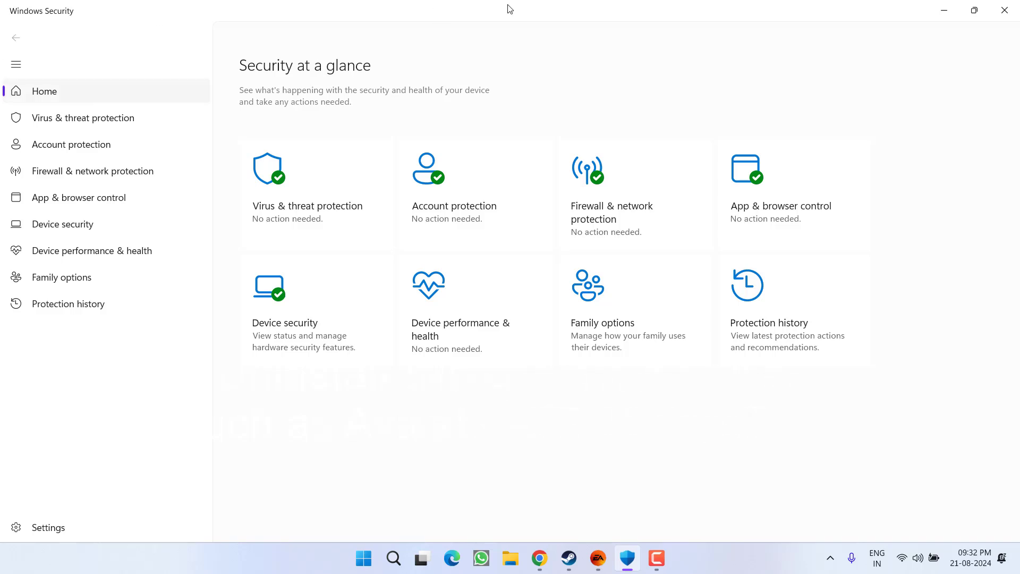
Turn Defender real-time protection off, approve the admin prompt, and minimize Windows Security
{"action": "left_click", "coordinate": [362, 187]}
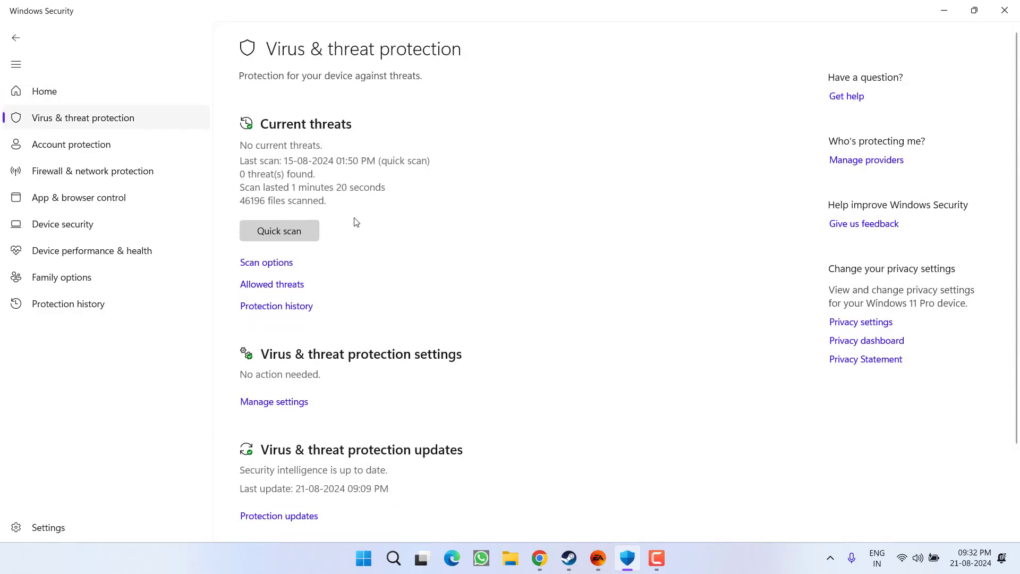
{"action": "left_click", "coordinate": [294, 402]}
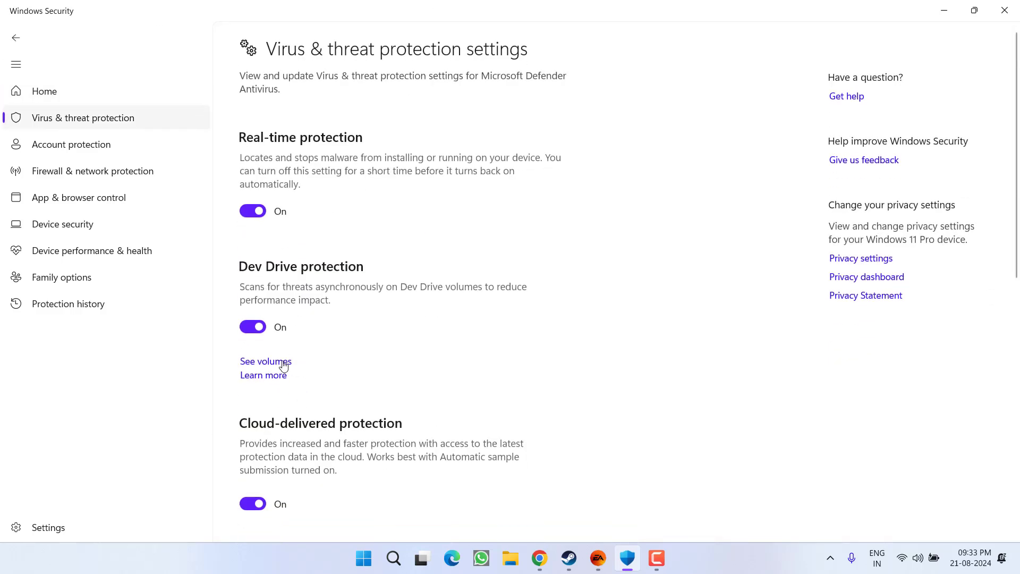
{"action": "left_click", "coordinate": [250, 212]}
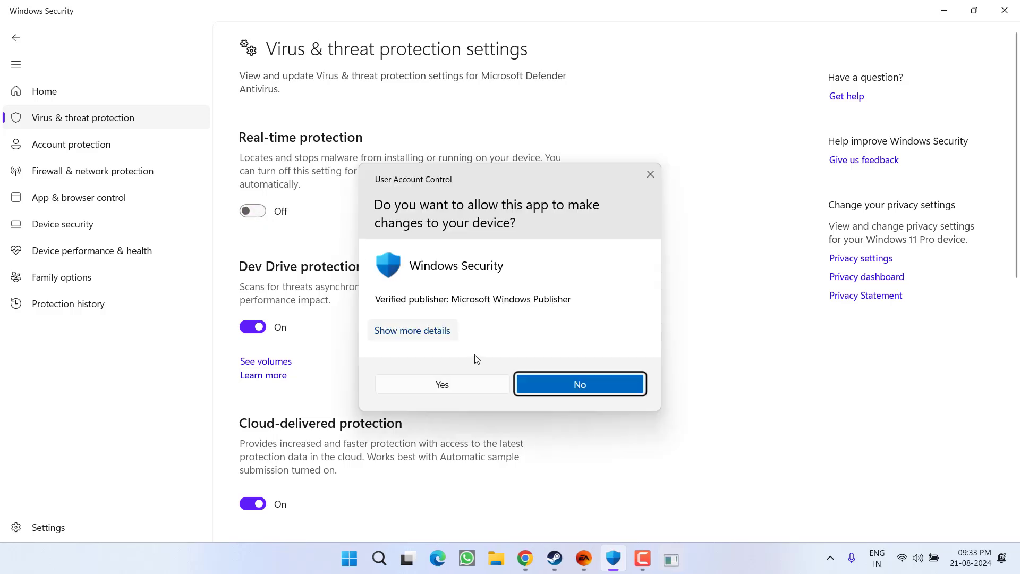
{"action": "left_click", "coordinate": [491, 387]}
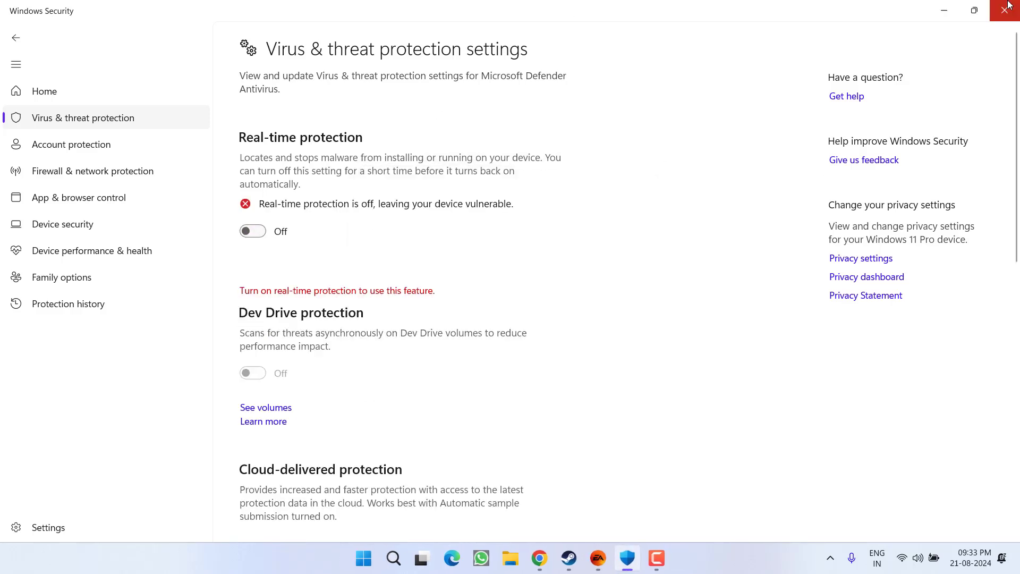
{"action": "left_click", "coordinate": [944, 11]}
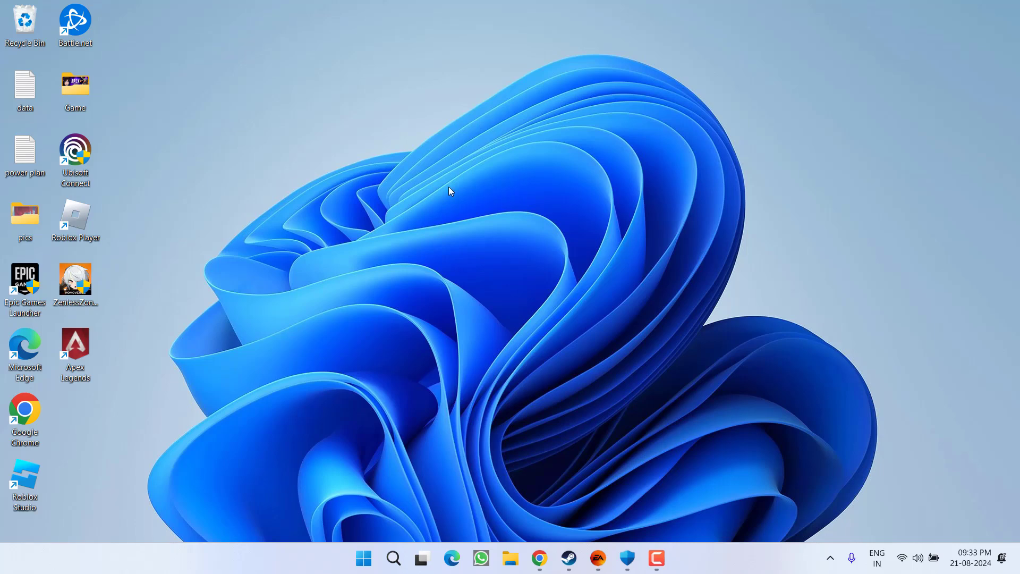
Browse to C:\Program Files\EA Games\Apex\EasyAntiCheat in a new File Explorer window
{"action": "key", "text": "super+e"}
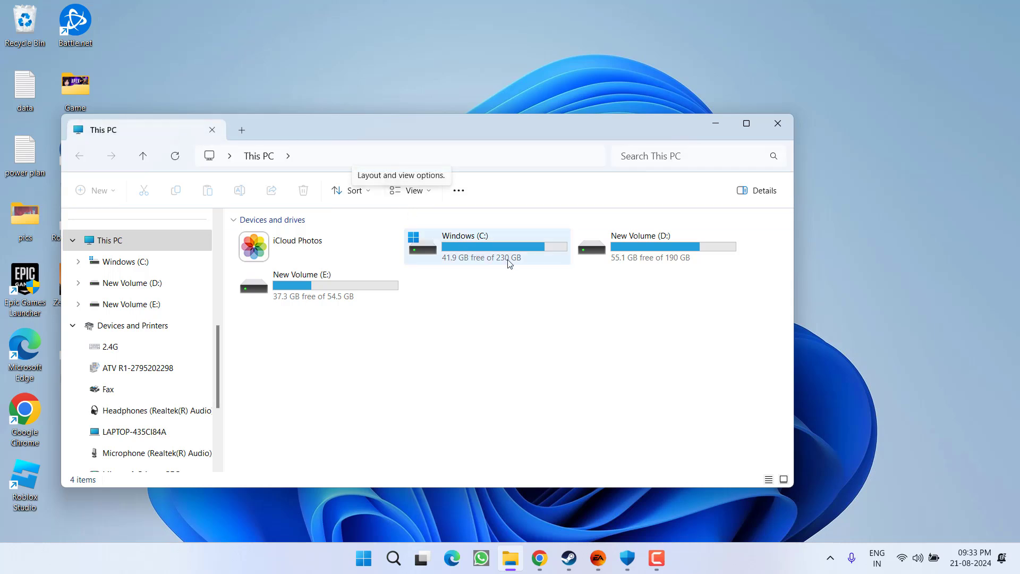
{"action": "double_click", "coordinate": [508, 264]}
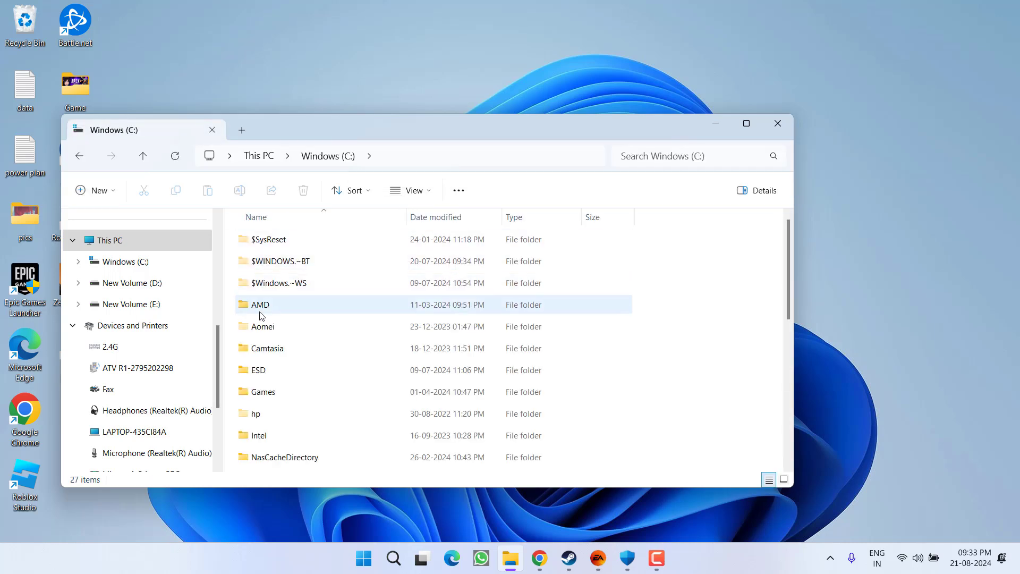
{"action": "left_click", "coordinate": [307, 305]}
{"action": "key", "text": "p"}
{"action": "double_click", "coordinate": [280, 261]}
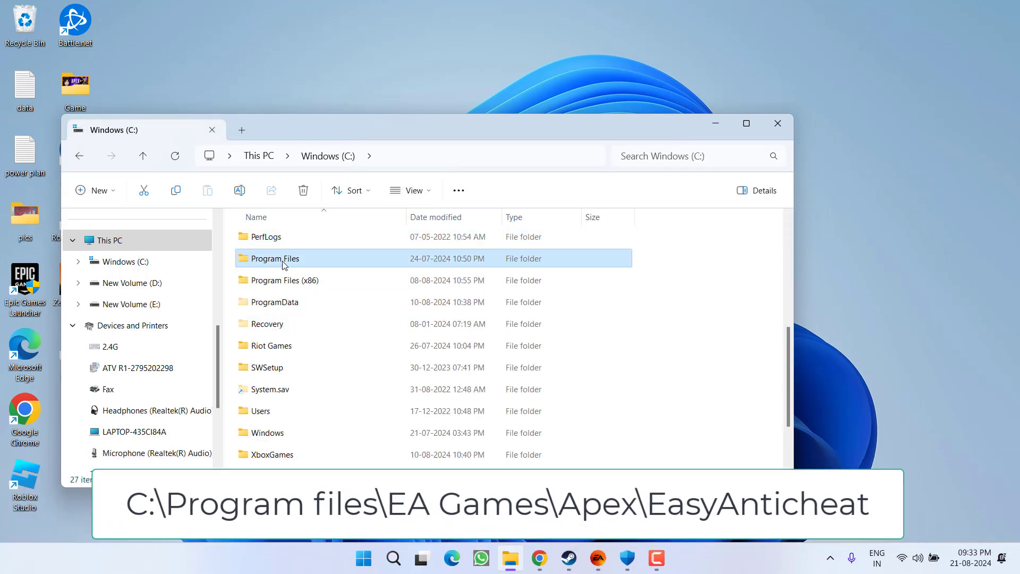
{"action": "double_click", "coordinate": [271, 391]}
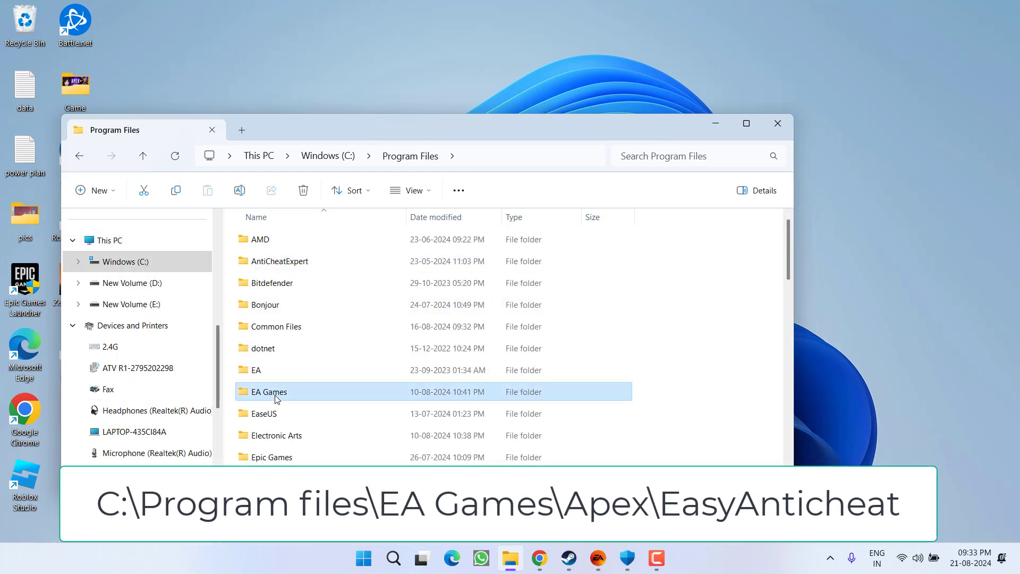
{"action": "double_click", "coordinate": [257, 240]}
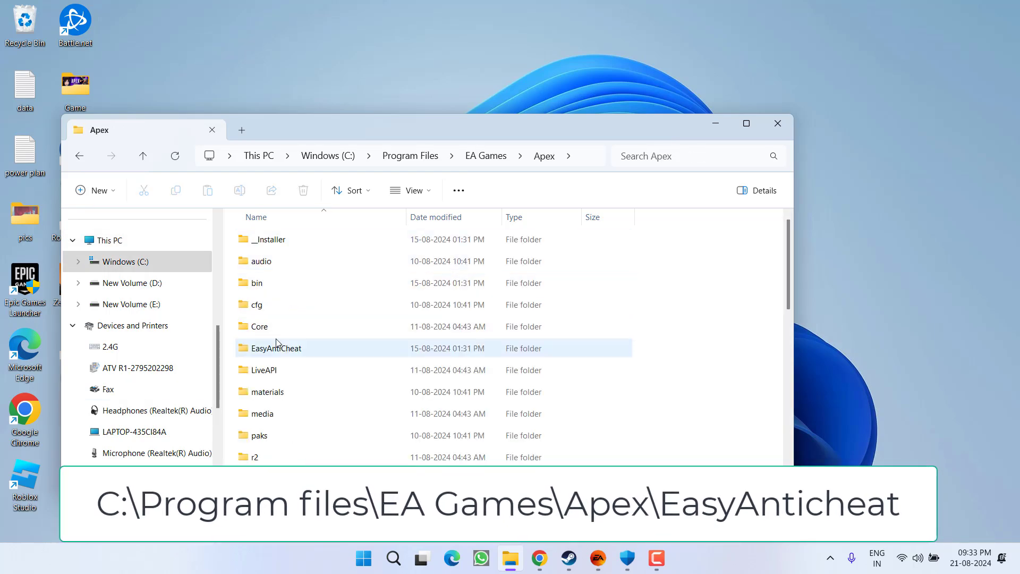
{"action": "double_click", "coordinate": [269, 354]}
Set EasyAntiCheat_EOS_Setup to run as administrator in its Compatibility properties
{"action": "left_click", "coordinate": [256, 285]}
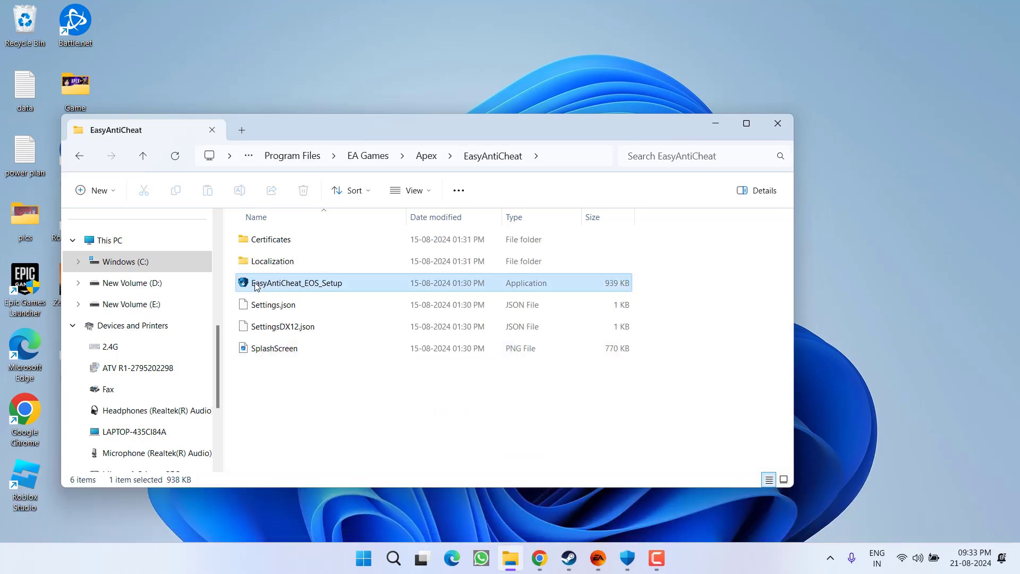
{"action": "right_click", "coordinate": [308, 285]}
{"action": "left_click", "coordinate": [357, 219]}
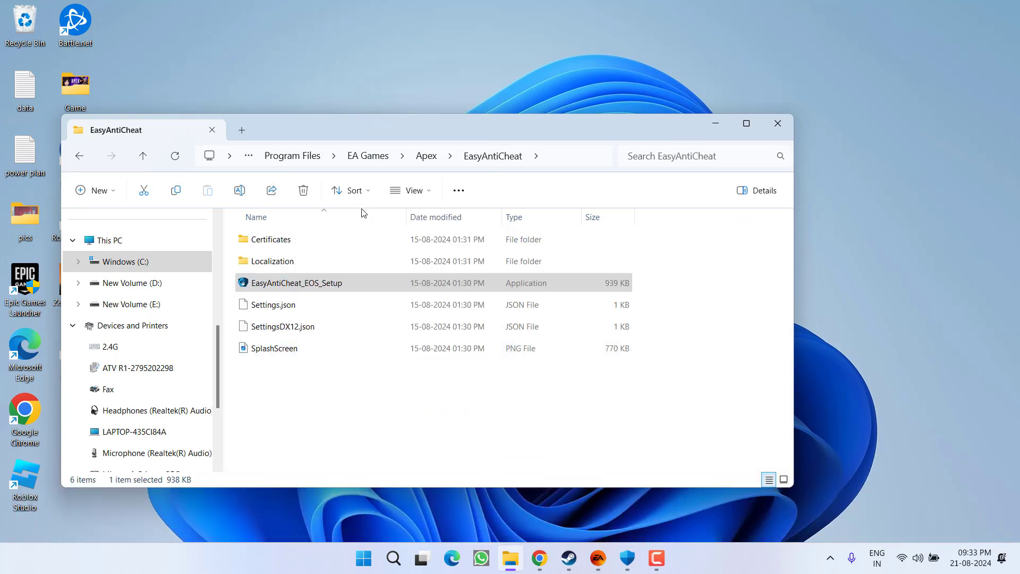
{"action": "left_click", "coordinate": [422, 208]}
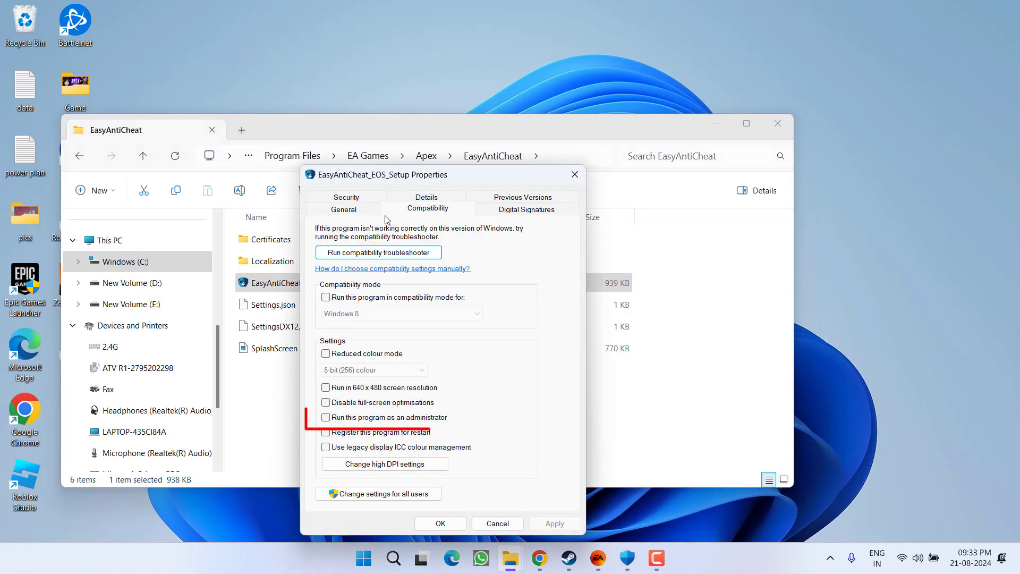
{"action": "left_click", "coordinate": [365, 423]}
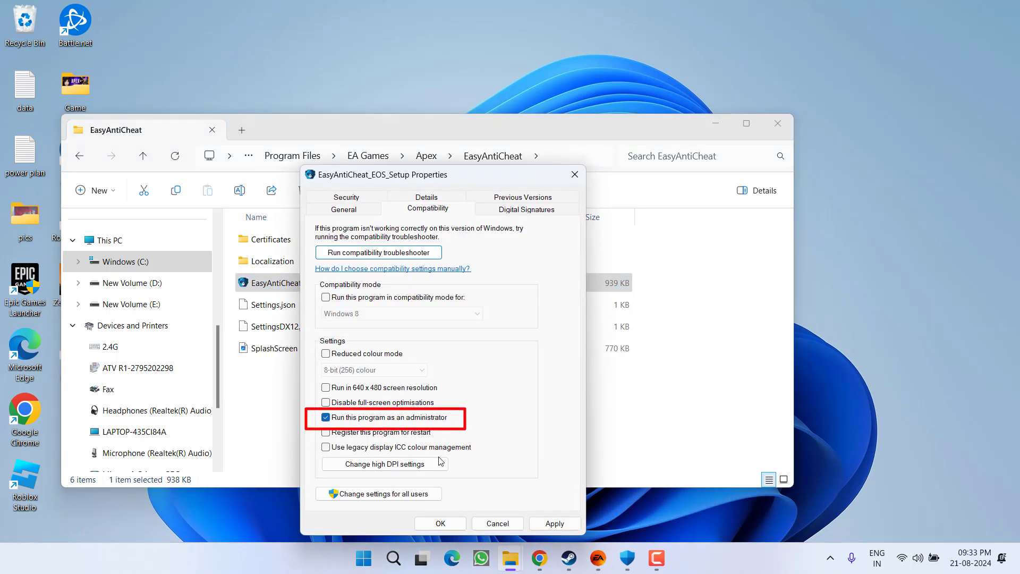
{"action": "left_click", "coordinate": [556, 524]}
{"action": "left_click", "coordinate": [440, 524]}
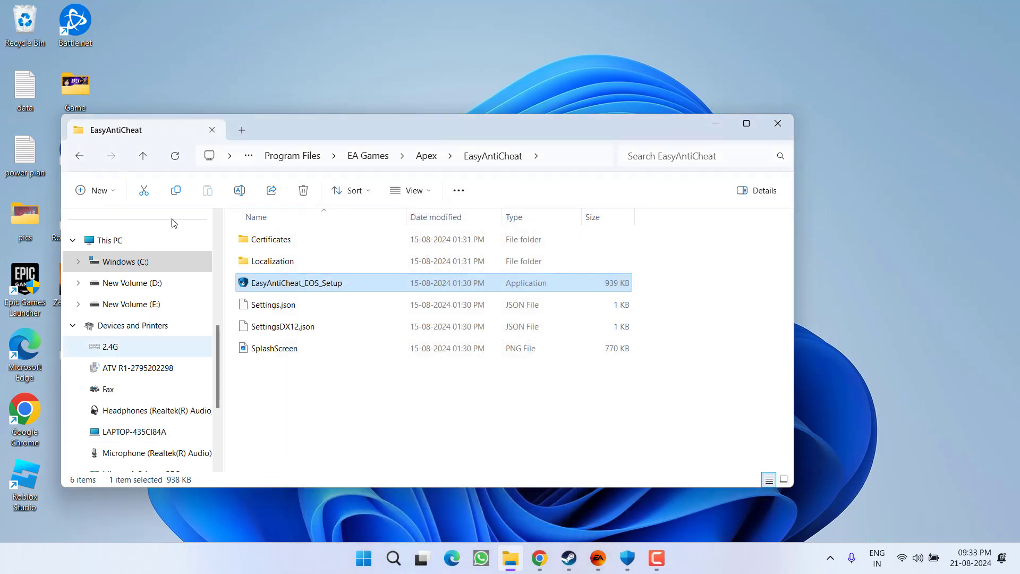
Back in the Apex folder, set r5apex to run as administrator
{"action": "left_click", "coordinate": [428, 157]}
{"action": "scroll", "coordinate": [296, 344], "scroll_direction": "down", "scroll_amount": 6}
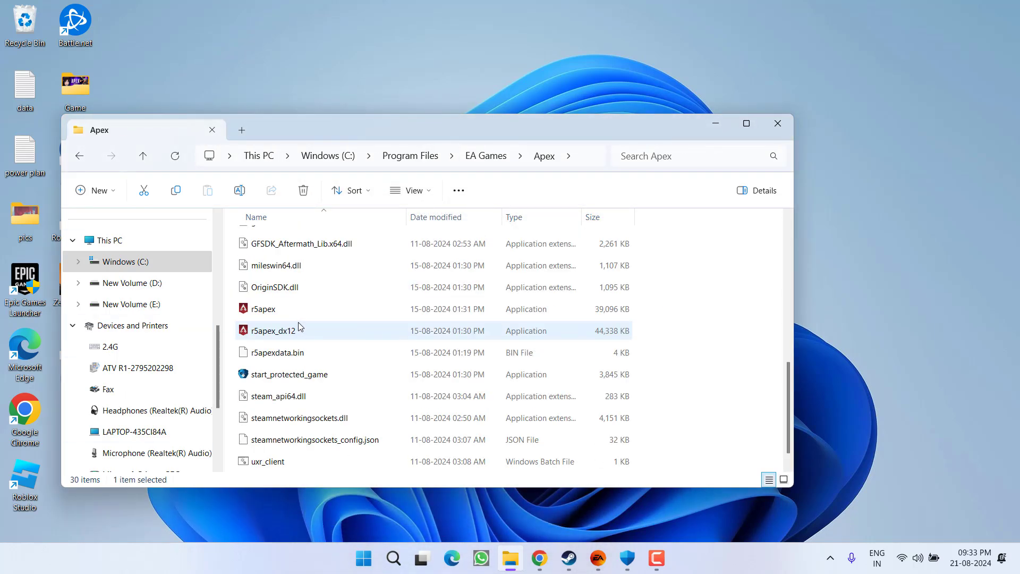
{"action": "left_click", "coordinate": [267, 310]}
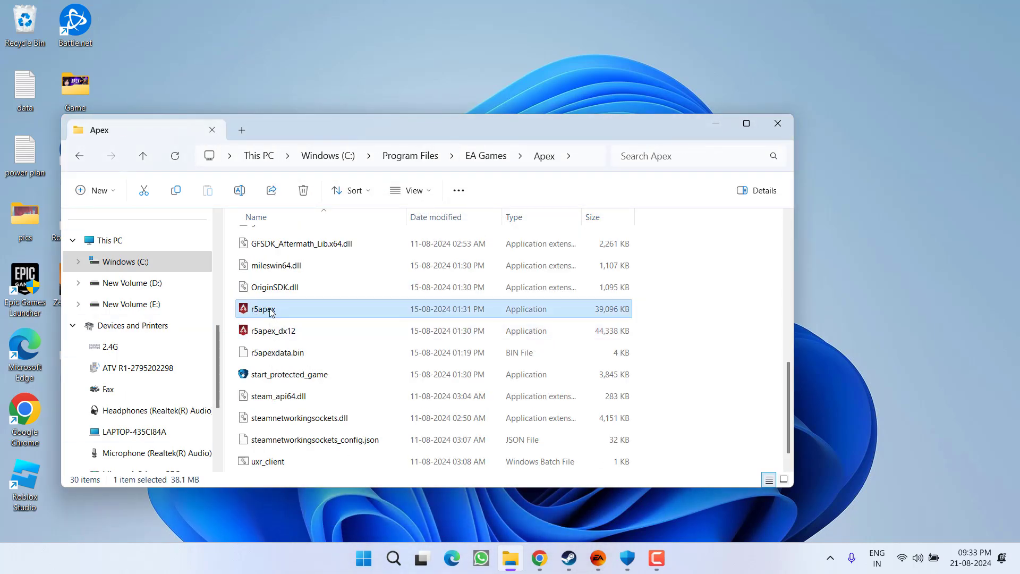
{"action": "right_click", "coordinate": [271, 311]}
{"action": "left_click", "coordinate": [317, 241]}
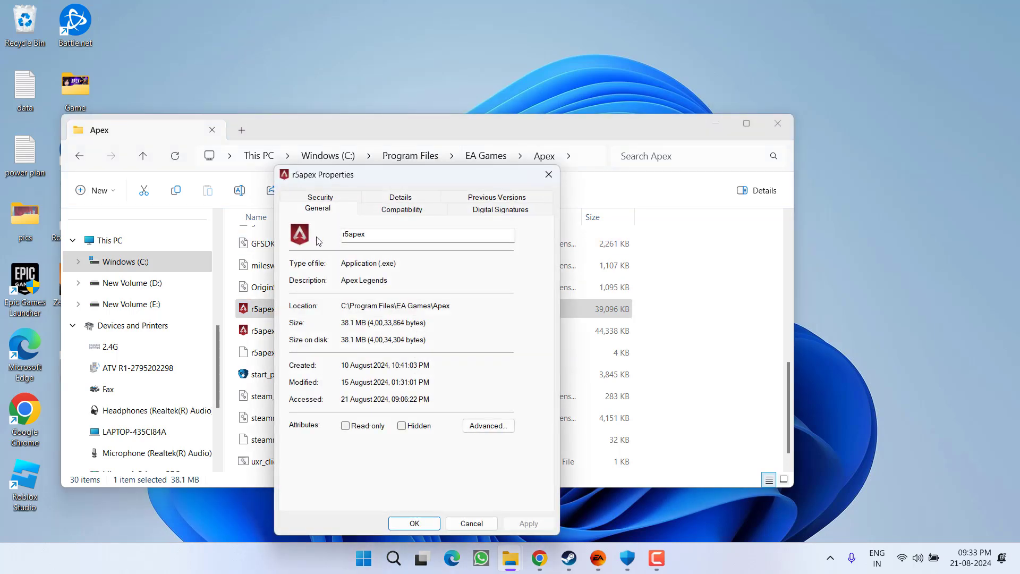
{"action": "left_click", "coordinate": [401, 212]}
{"action": "left_click", "coordinate": [330, 417]}
{"action": "left_click", "coordinate": [529, 523]}
{"action": "left_click", "coordinate": [428, 526]}
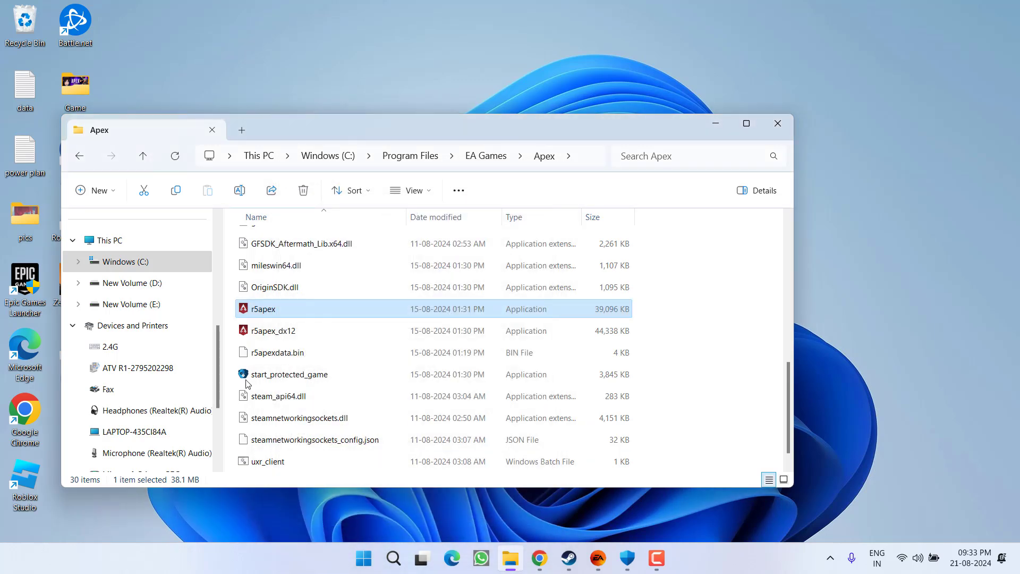
Apply the Compatibility settings in r5apex_dx12's properties
{"action": "left_click", "coordinate": [252, 333]}
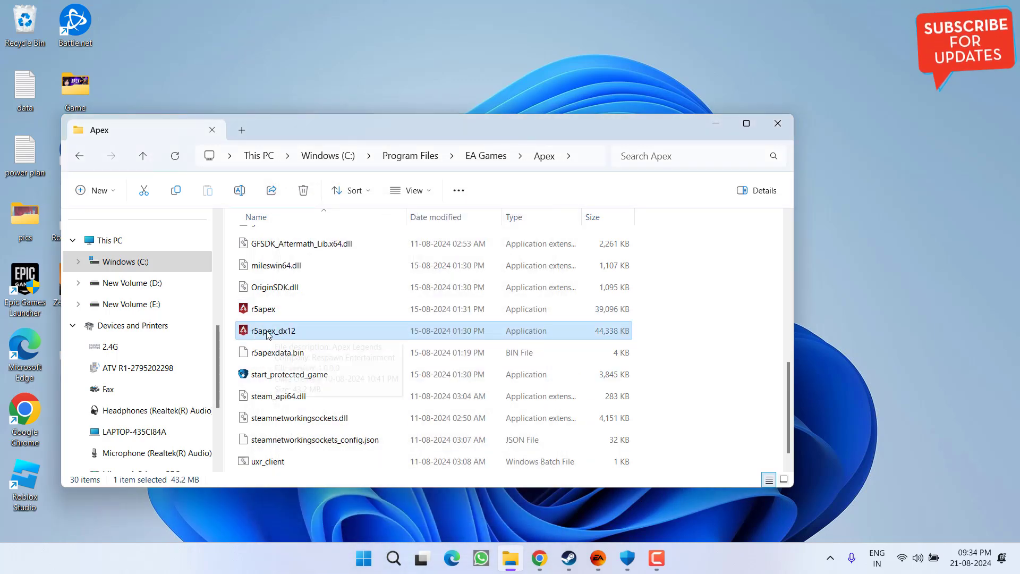
{"action": "right_click", "coordinate": [263, 337]}
{"action": "left_click", "coordinate": [311, 266]}
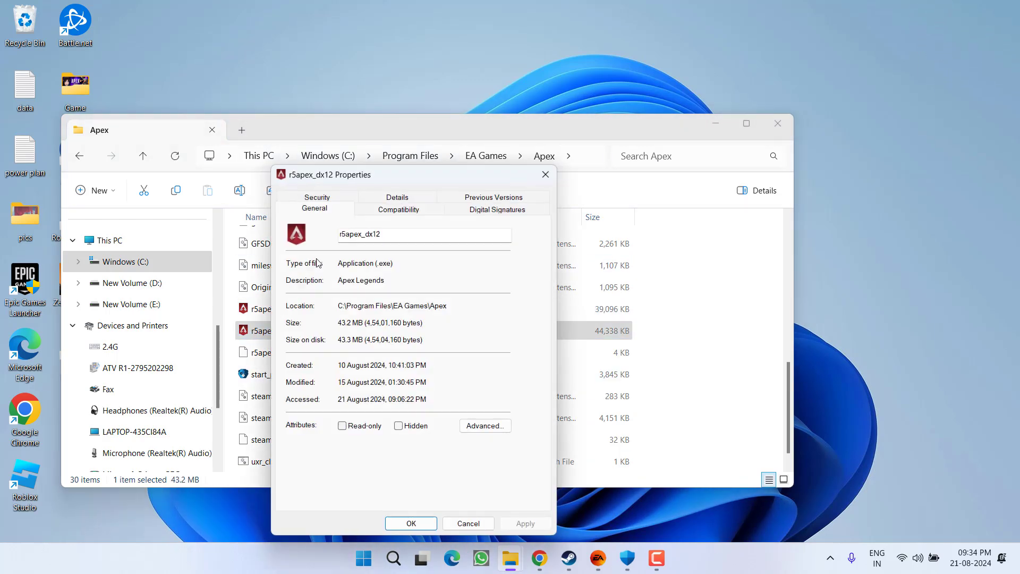
{"action": "left_click", "coordinate": [424, 210]}
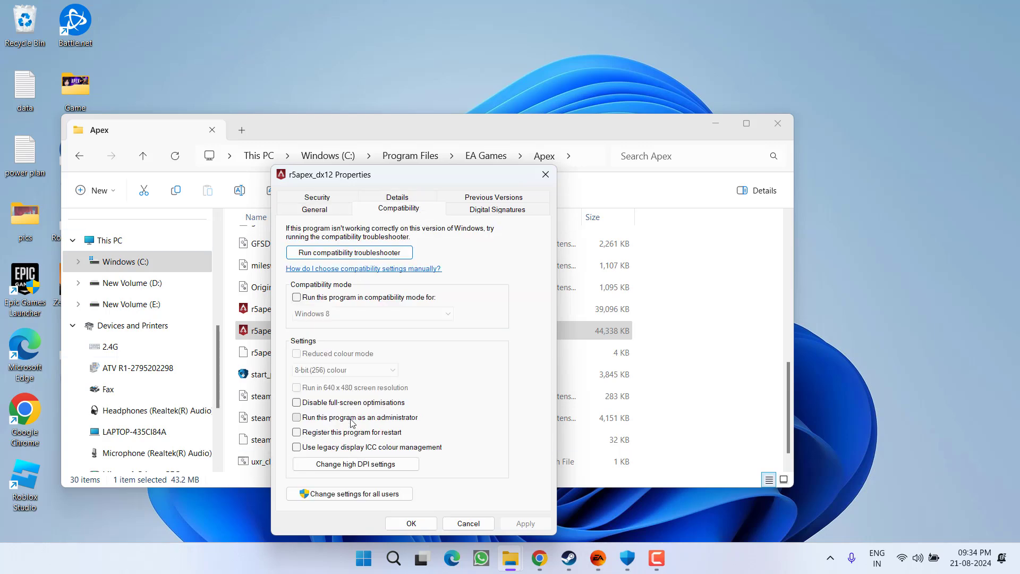
{"action": "left_click", "coordinate": [526, 523]}
{"action": "left_click", "coordinate": [412, 523]}
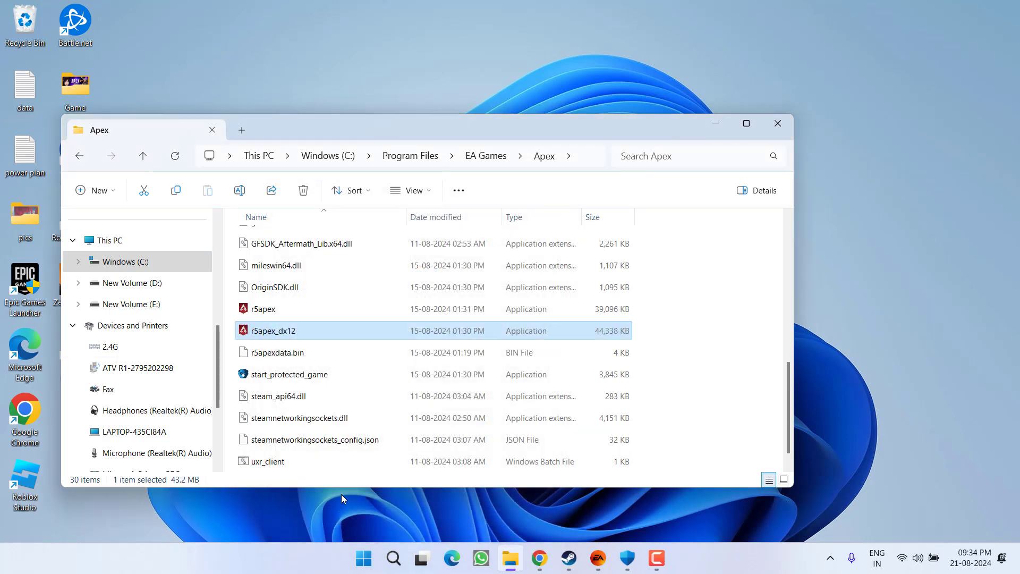
Set start_protected_game to run as administrator, then minimize the Apex folder window
{"action": "left_click", "coordinate": [292, 371]}
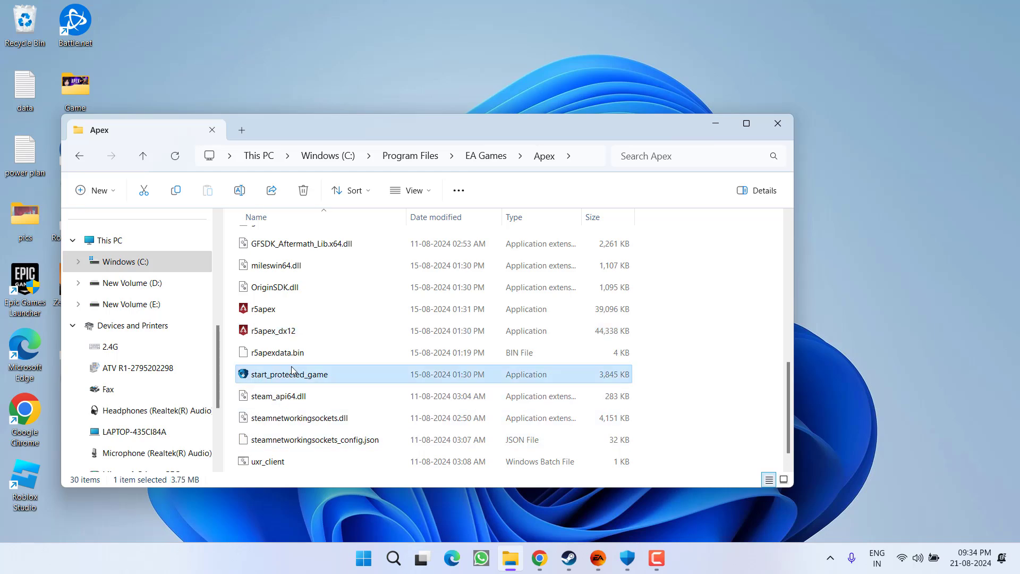
{"action": "right_click", "coordinate": [319, 378]}
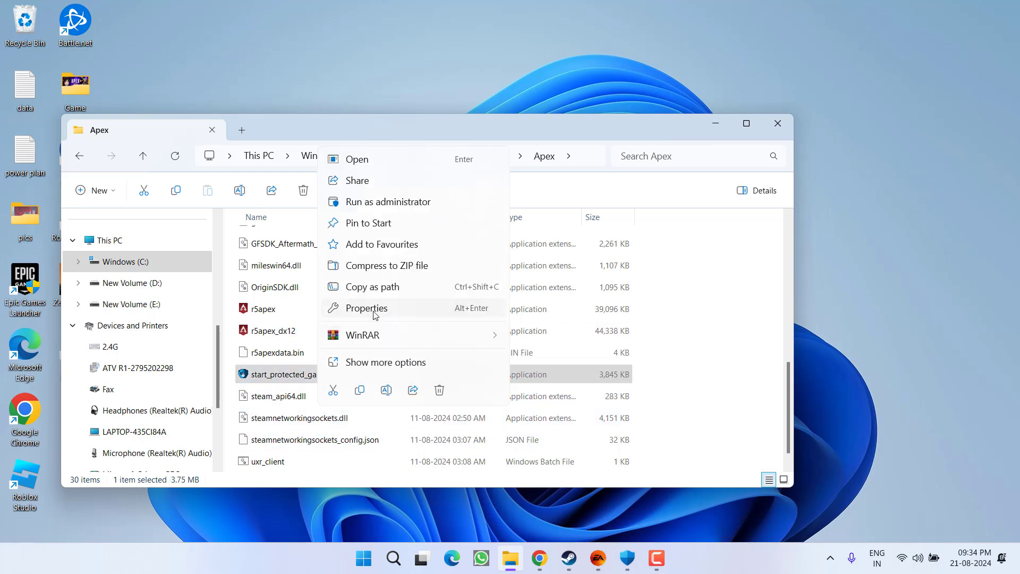
{"action": "left_click", "coordinate": [375, 307]}
{"action": "left_click", "coordinate": [458, 216]}
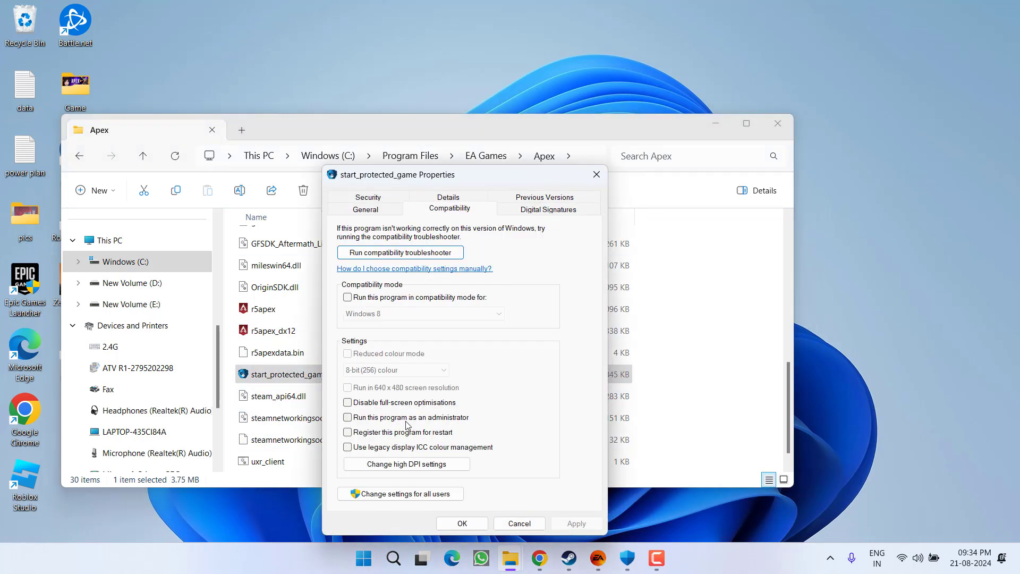
{"action": "left_click", "coordinate": [576, 523]}
{"action": "left_click", "coordinate": [463, 524]}
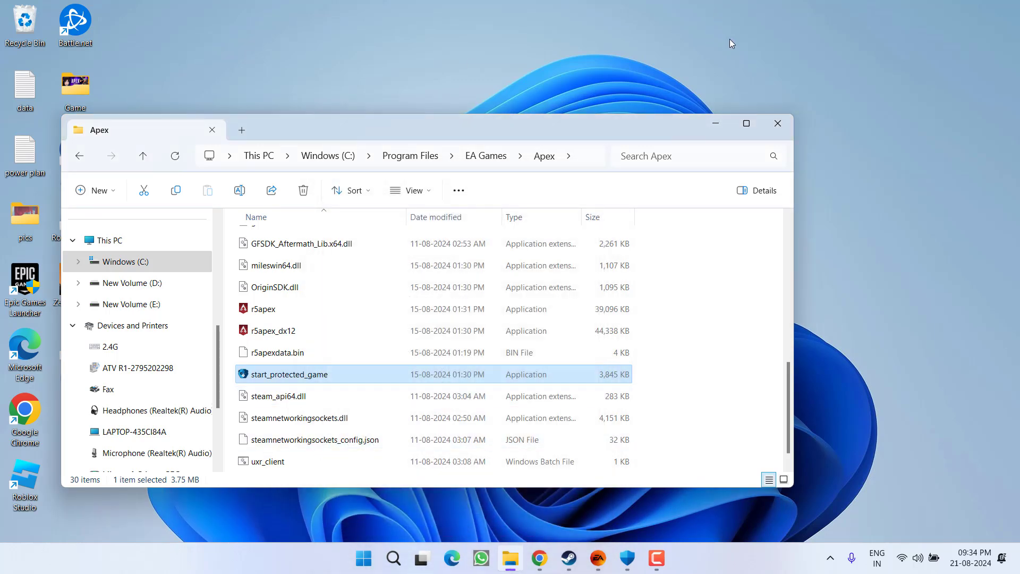
{"action": "left_click", "coordinate": [720, 121]}
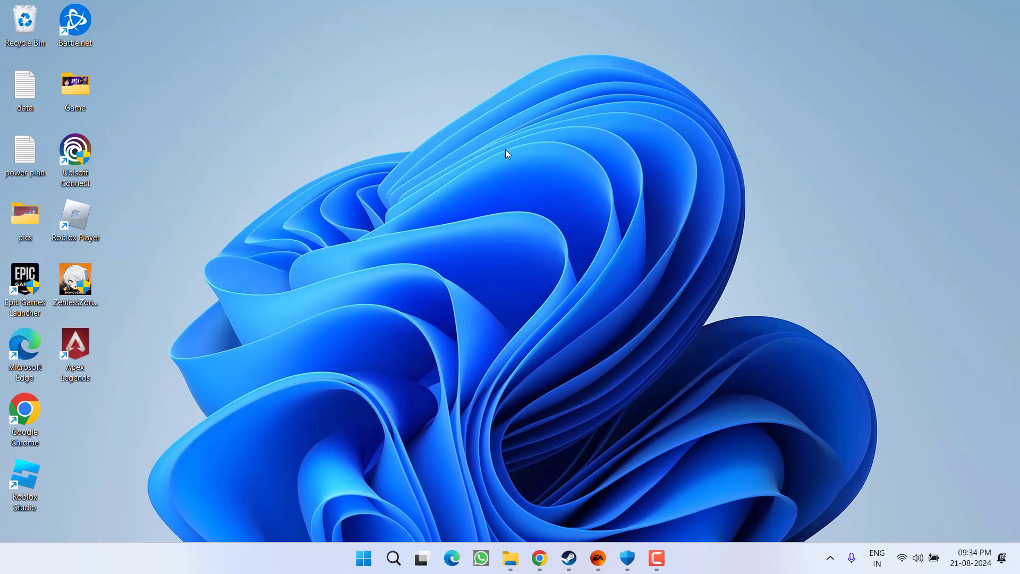
Restore the Apex folder window and delete the EasyAntiCheat folder
{"action": "left_click", "coordinate": [514, 554]}
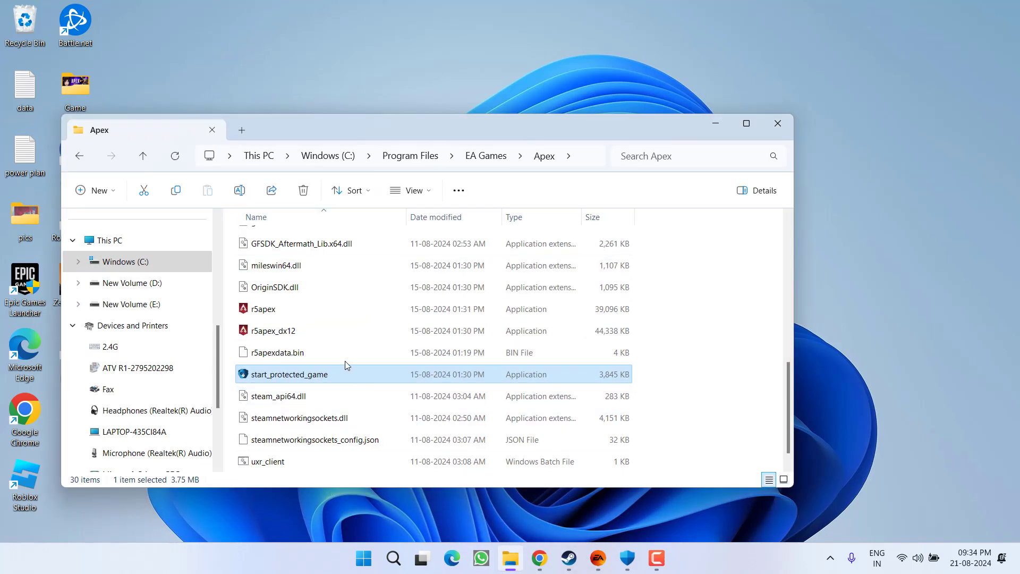
{"action": "scroll", "coordinate": [347, 363], "scroll_direction": "up", "scroll_amount": 6}
{"action": "left_click", "coordinate": [298, 351]}
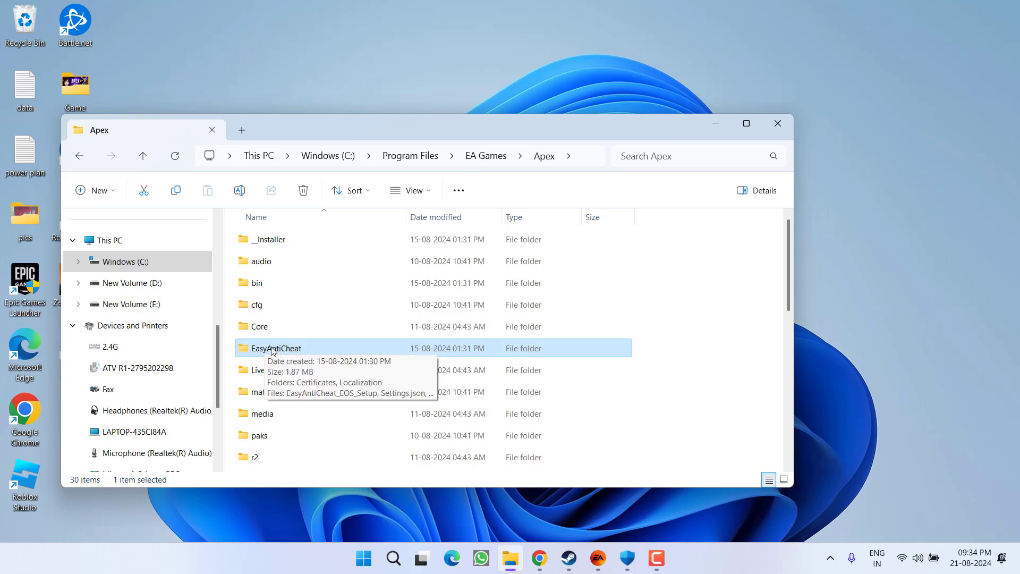
{"action": "right_click", "coordinate": [272, 351]}
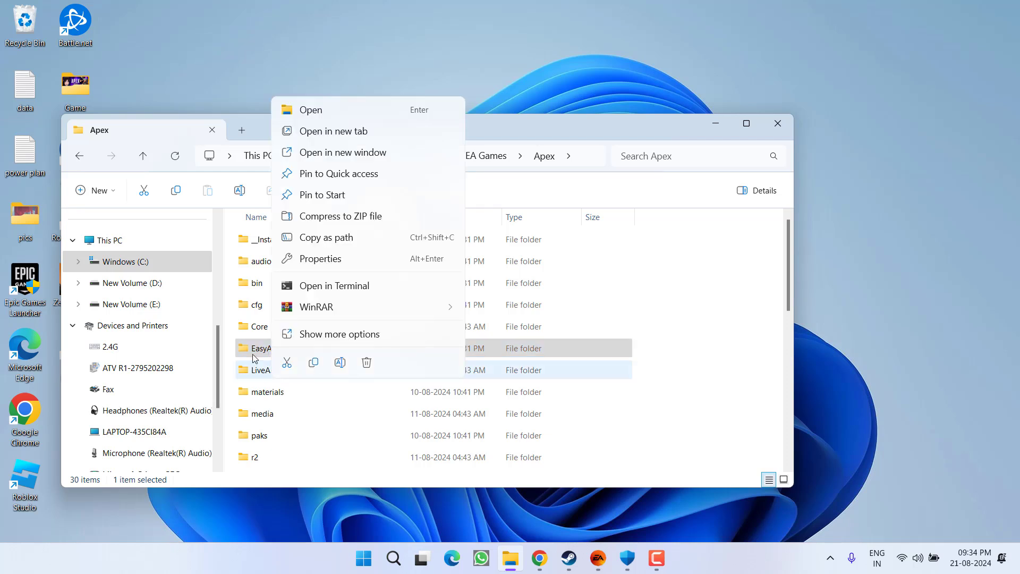
{"action": "left_click", "coordinate": [366, 362]}
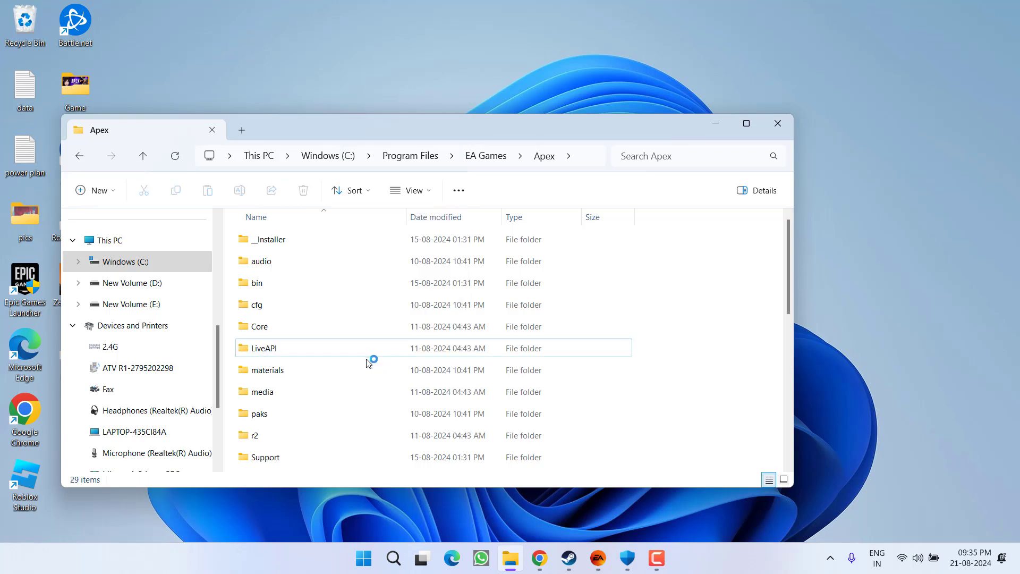
{"action": "scroll", "coordinate": [343, 363], "scroll_direction": "down", "scroll_amount": 5}
{"action": "scroll", "coordinate": [309, 366], "scroll_direction": "down", "scroll_amount": 1}
Delete start_protected_game and bring the EA app to the front
{"action": "left_click", "coordinate": [308, 358]}
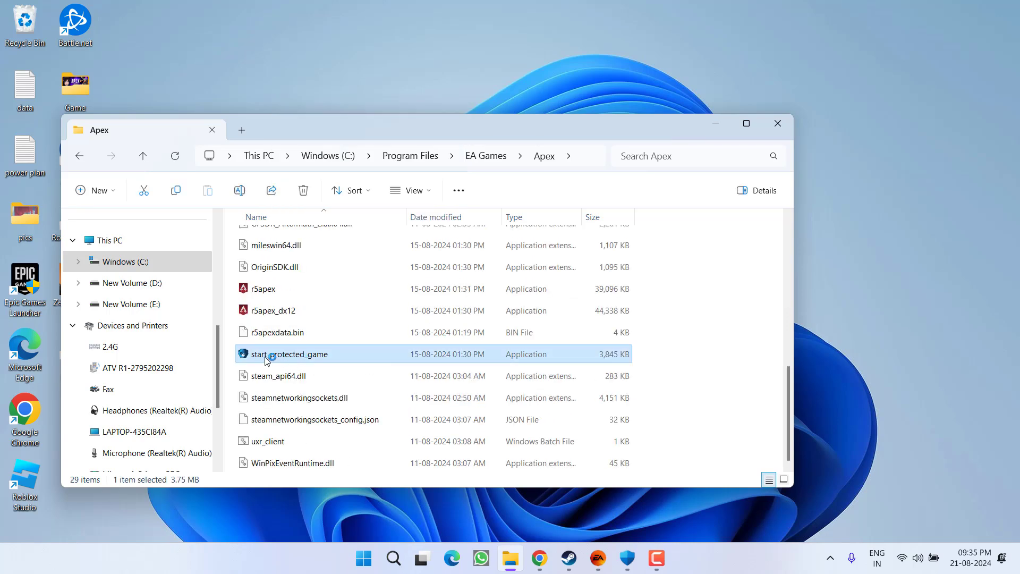
{"action": "right_click", "coordinate": [310, 361]}
{"action": "left_click", "coordinate": [434, 373]}
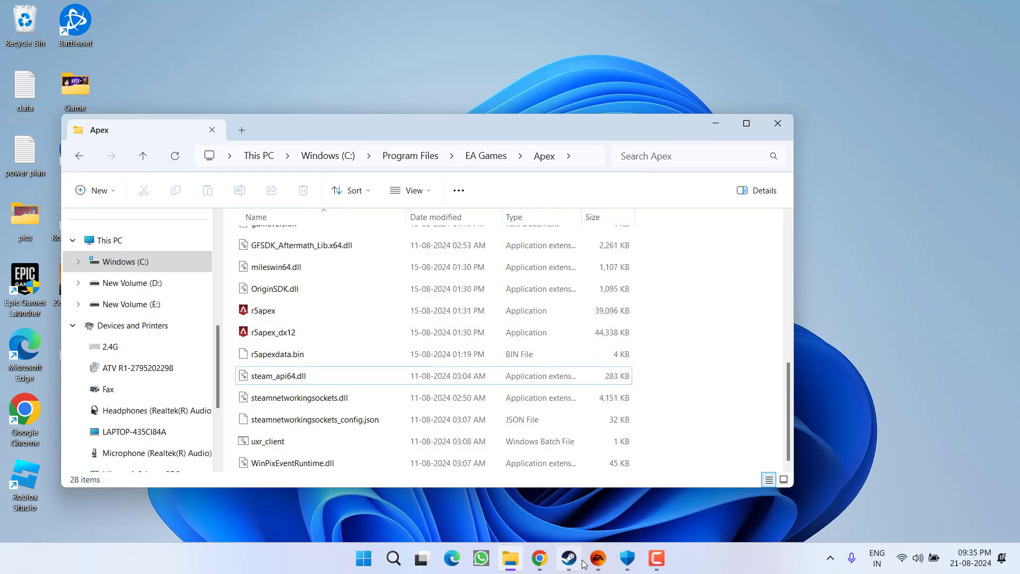
{"action": "left_click", "coordinate": [598, 558]}
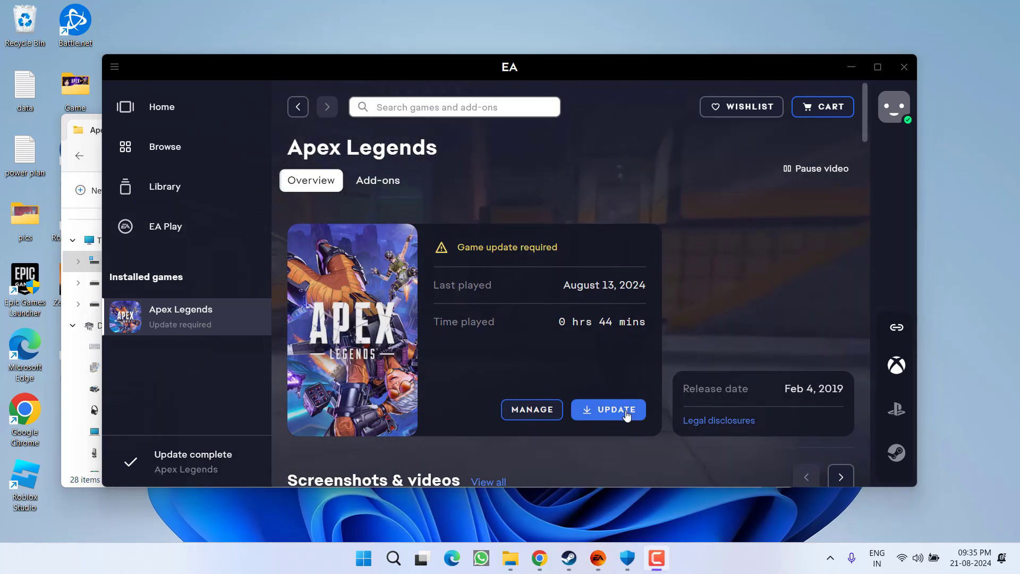
Start the Apex Legends update, minimize the EA app, and close the Apex folder window
{"action": "left_click", "coordinate": [594, 411]}
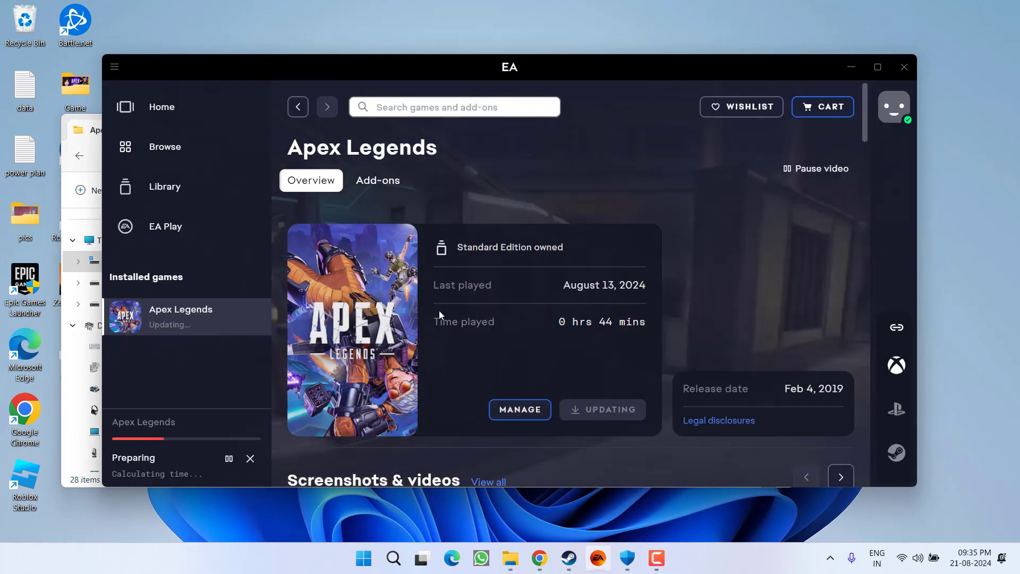
{"action": "left_click", "coordinate": [852, 67]}
{"action": "left_click", "coordinate": [777, 123]}
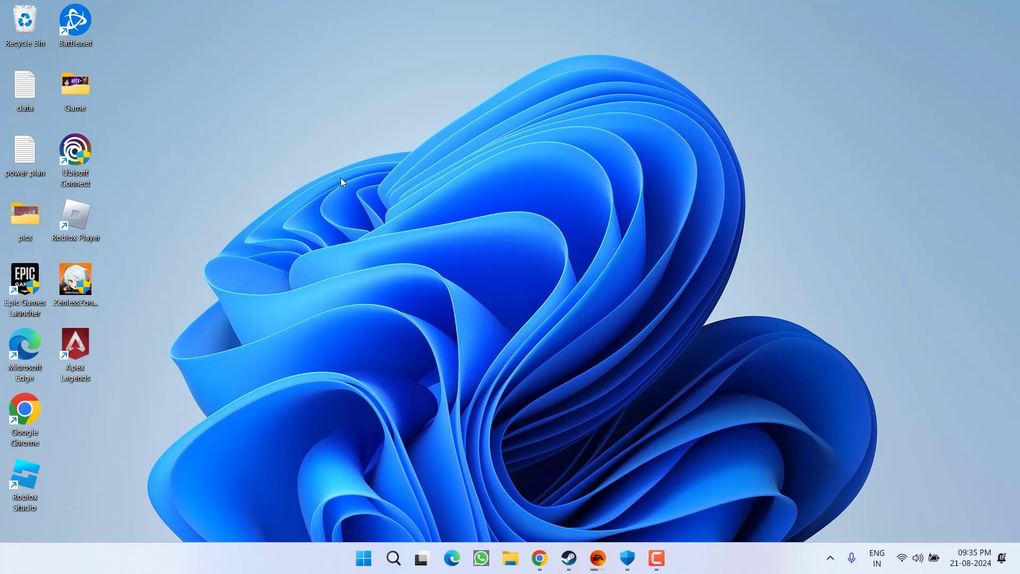
Open C:\Program Files\EA Games\Apex in a new File Explorer window
{"action": "key", "text": "super+e"}
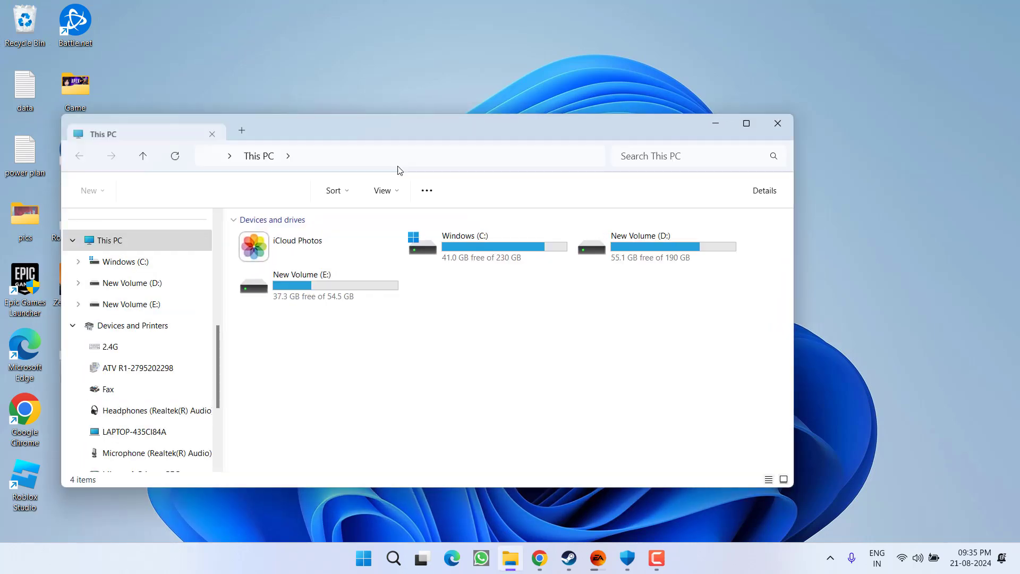
{"action": "left_click", "coordinate": [478, 255]}
{"action": "double_click", "coordinate": [479, 255]}
{"action": "left_click", "coordinate": [311, 368]}
{"action": "key", "text": "p"}
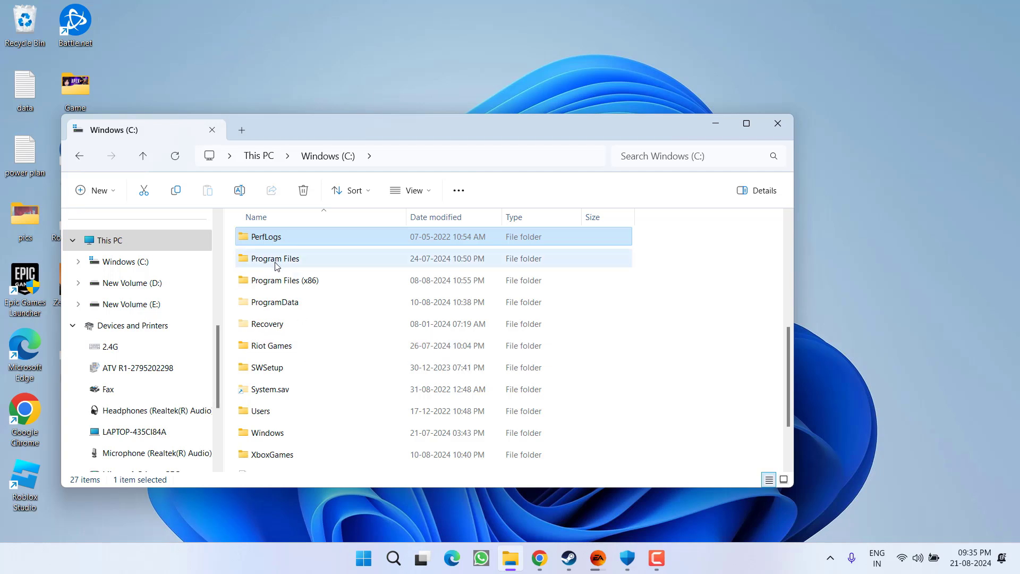
{"action": "double_click", "coordinate": [277, 259]}
{"action": "left_click", "coordinate": [257, 392]}
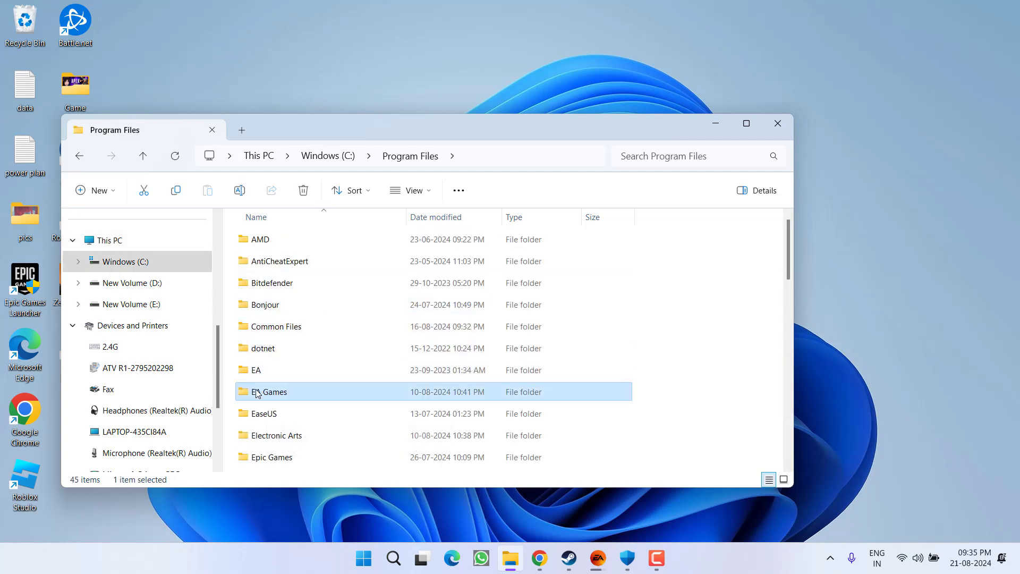
{"action": "double_click", "coordinate": [258, 392]}
{"action": "double_click", "coordinate": [255, 241]}
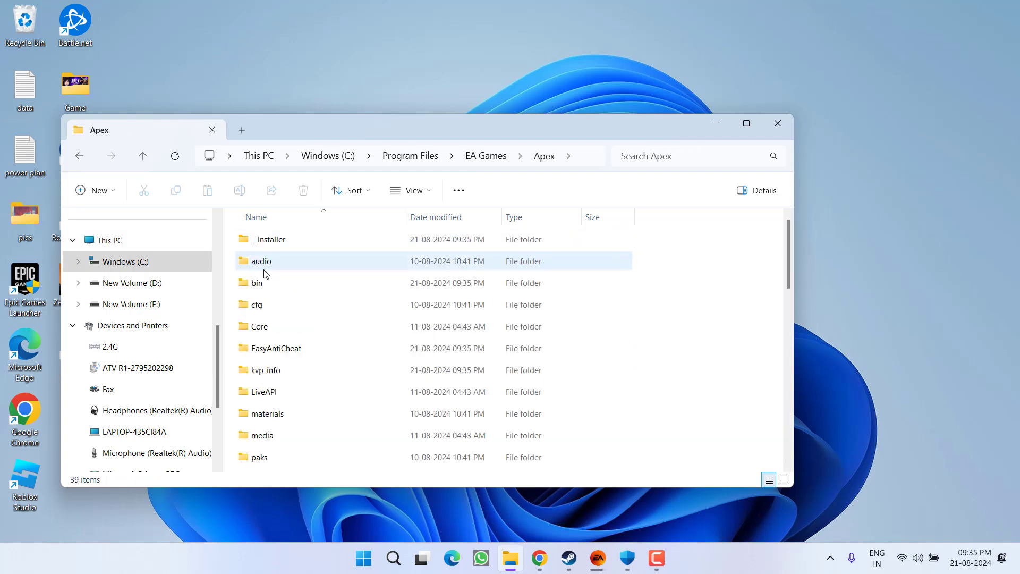
Go into paks\Win64 and select pc_all(01).starpak
{"action": "left_click", "coordinate": [262, 460]}
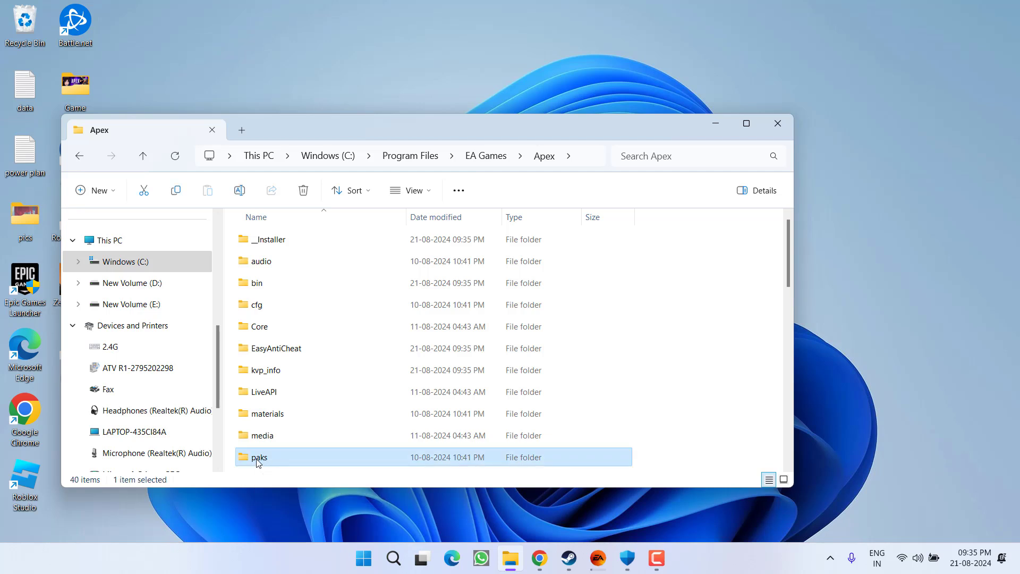
{"action": "double_click", "coordinate": [257, 459]}
{"action": "left_click", "coordinate": [267, 242]}
{"action": "double_click", "coordinate": [266, 241]}
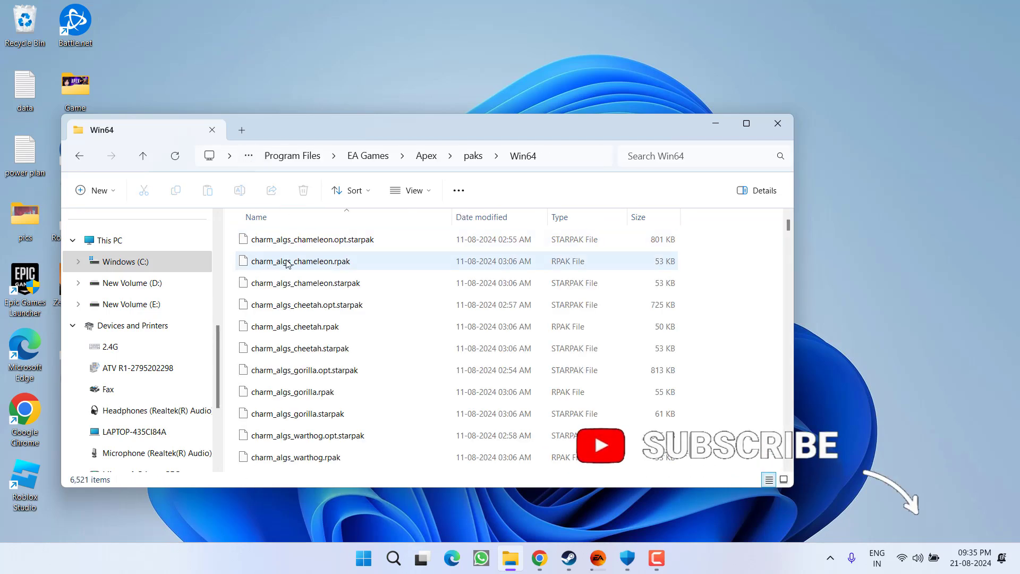
{"action": "type", "text": "patch"}
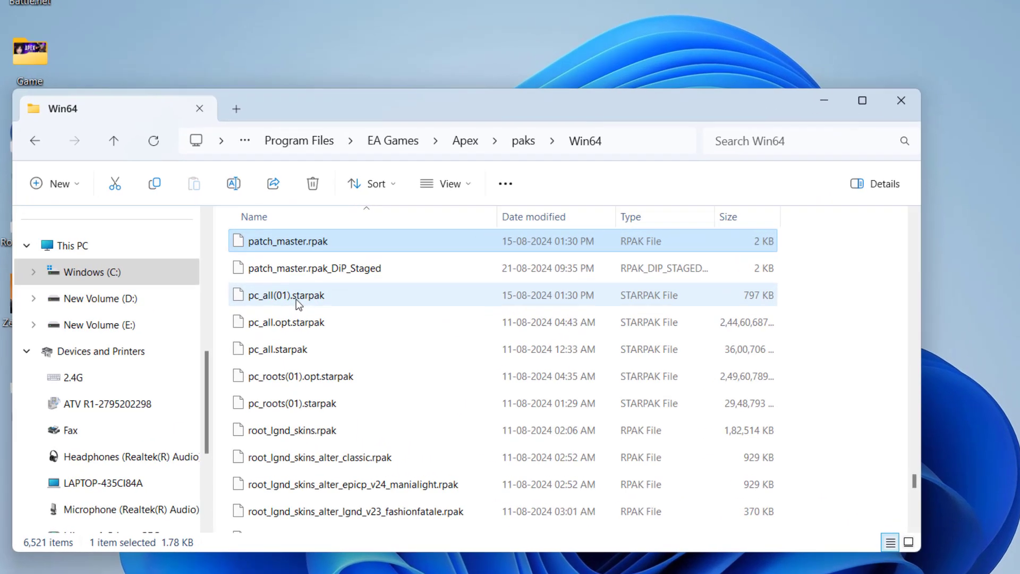
{"action": "left_click", "coordinate": [296, 299]}
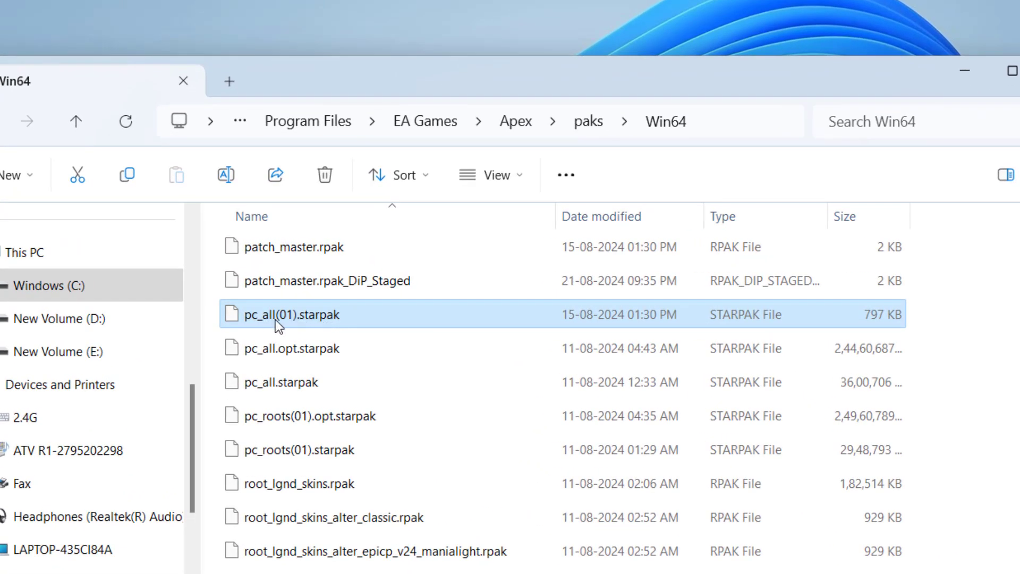
Rename pc_all(01).starpak to pc_all(01).starpakold, accept the extension warning, and minimize Explorer
{"action": "mouse_move", "coordinate": [292, 314]}
{"action": "right_click", "coordinate": [307, 314]}
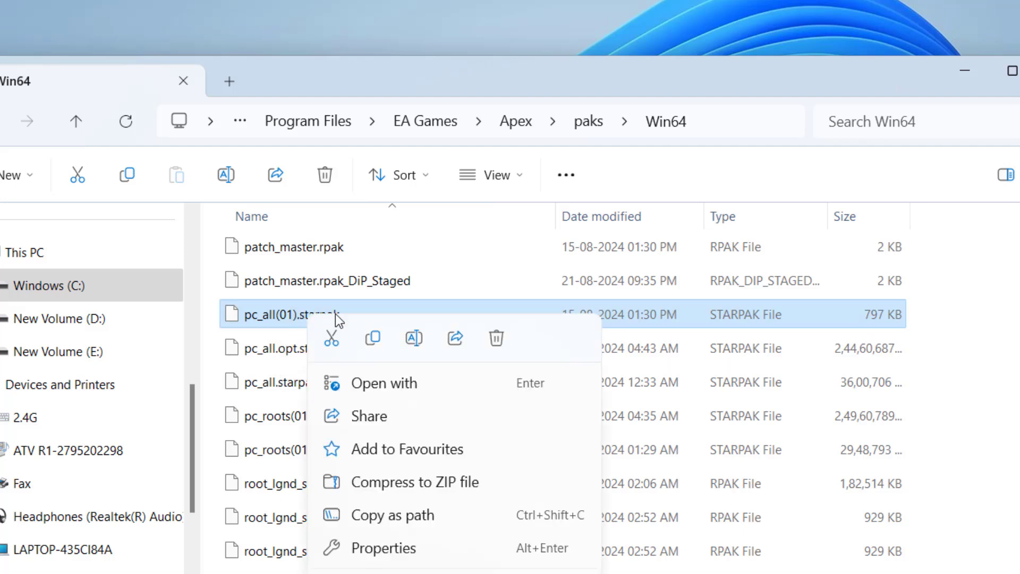
{"action": "left_click", "coordinate": [422, 341]}
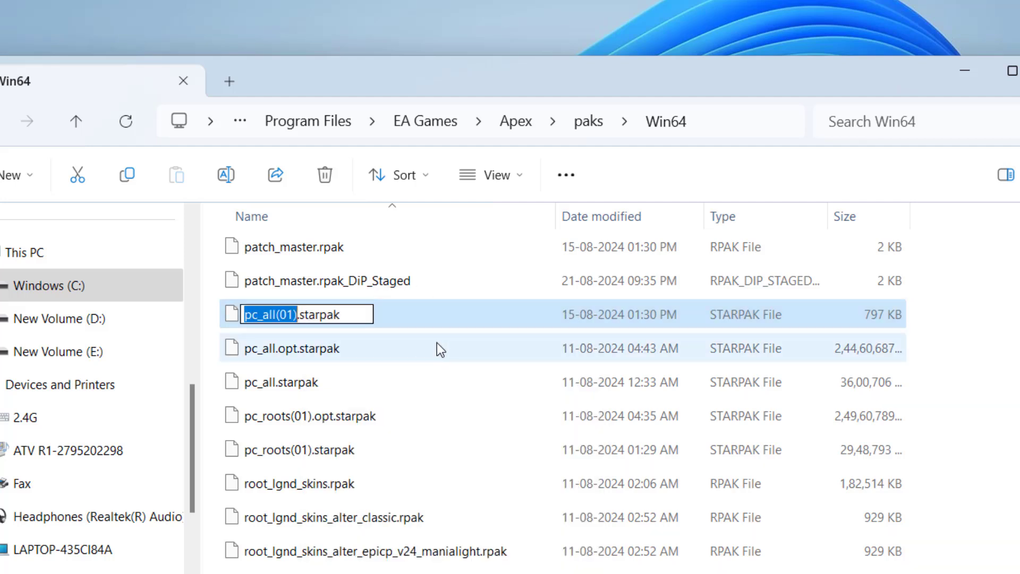
{"action": "key", "text": "Right"}
{"action": "key", "text": "Right"}
{"action": "key", "text": "Right"}
{"action": "key", "text": "Right"}
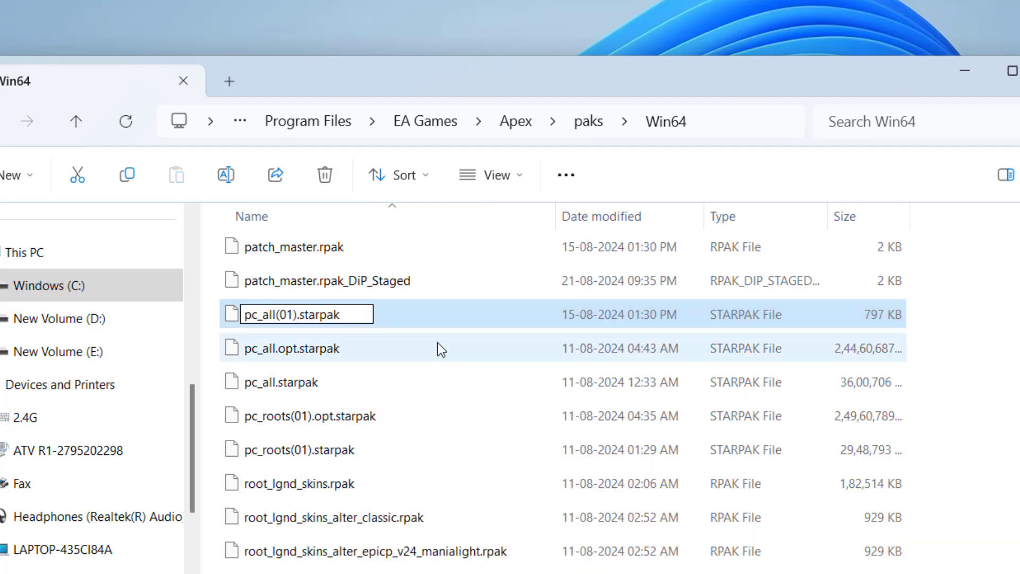
{"action": "type", "text": "old"}
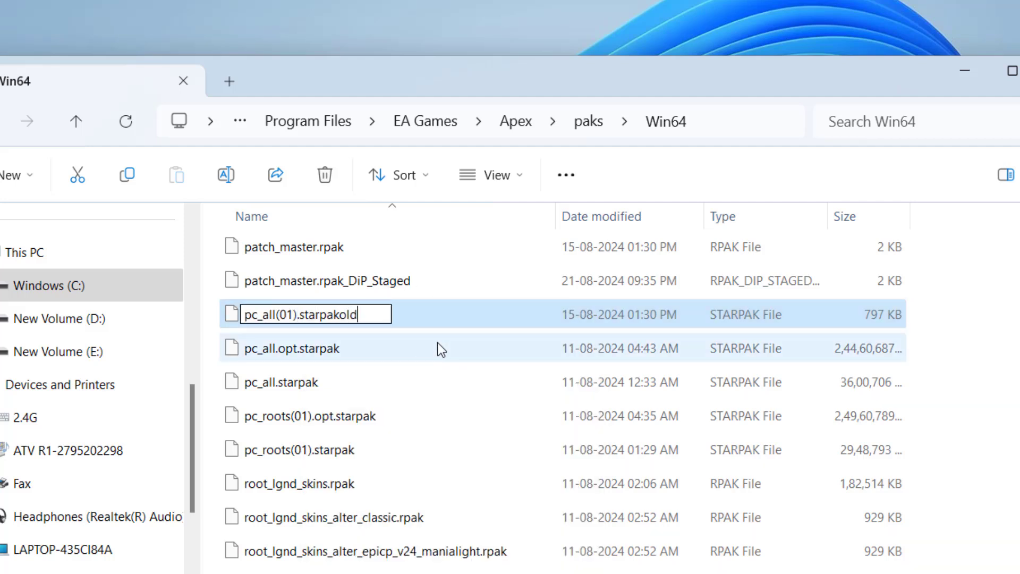
{"action": "key", "text": "Return"}
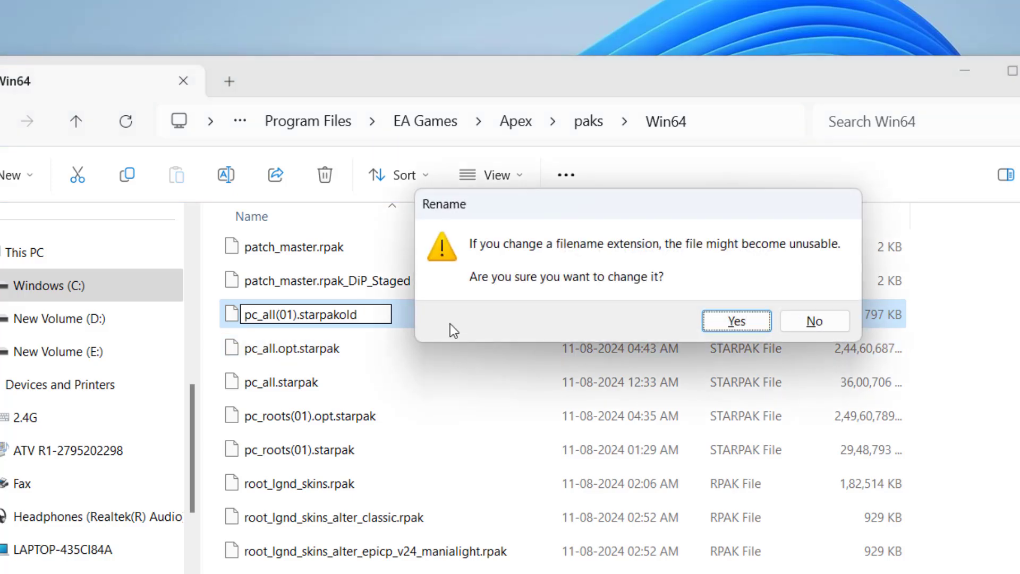
{"action": "left_click", "coordinate": [741, 316]}
{"action": "scroll", "coordinate": [678, 319], "scroll_direction": "down", "scroll_amount": 3}
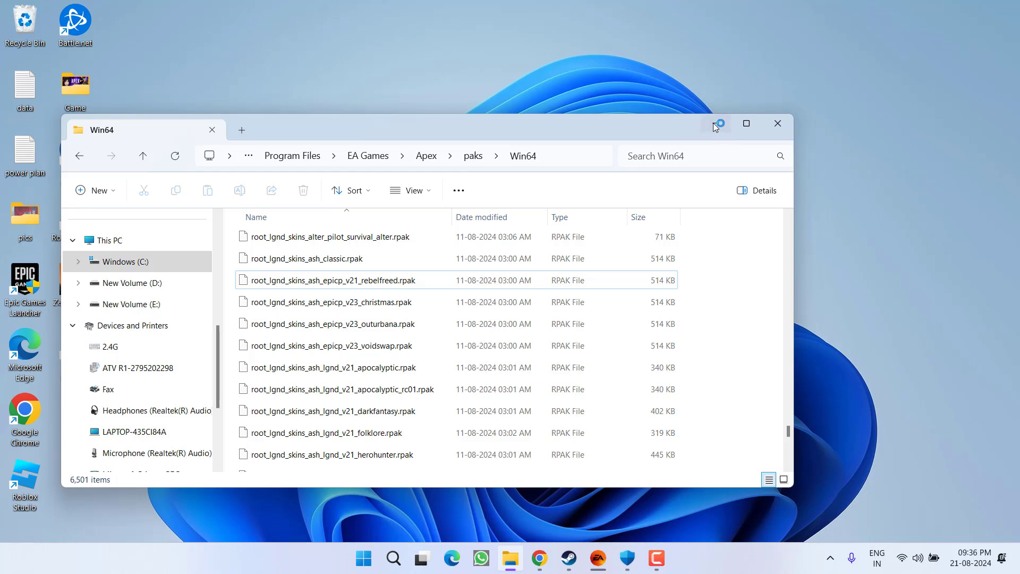
{"action": "left_click", "coordinate": [713, 123]}
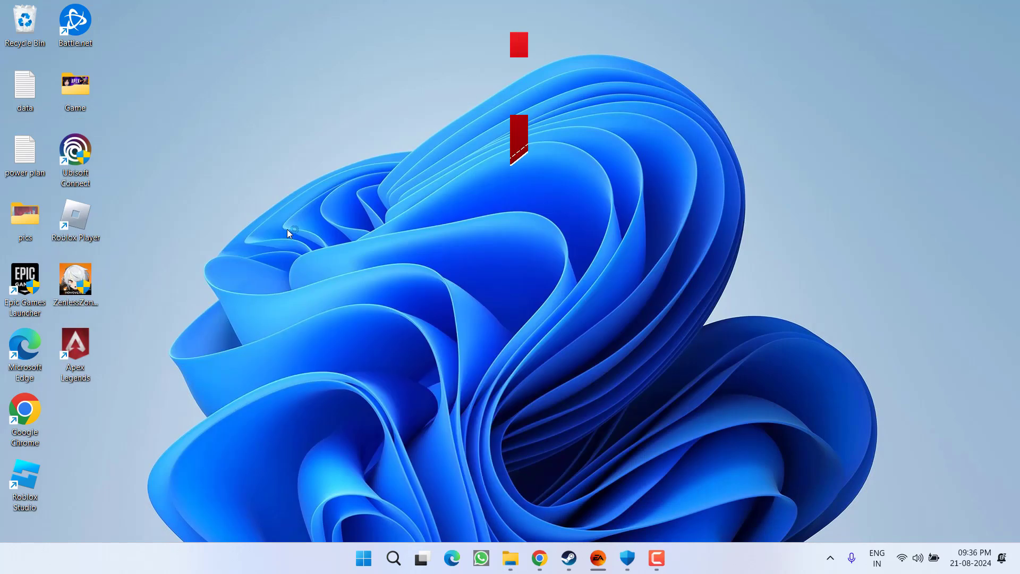